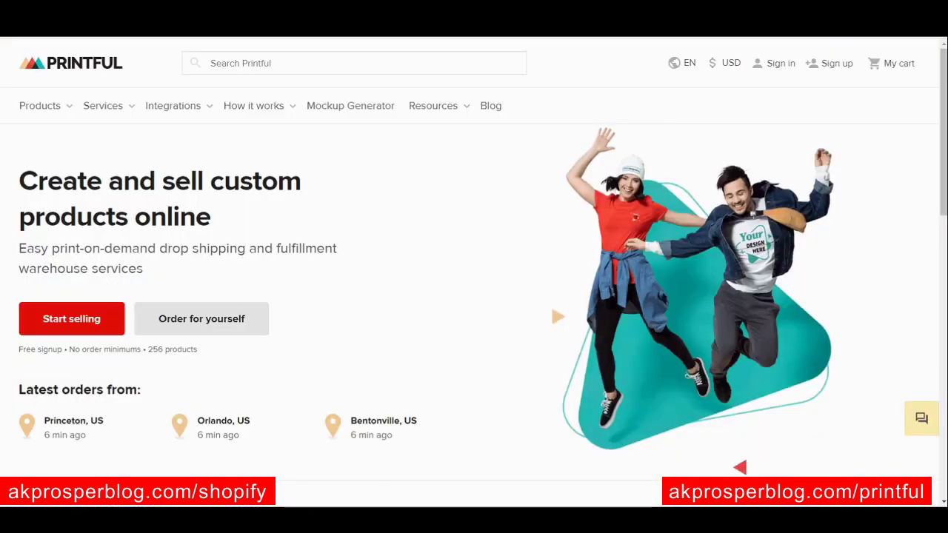
Start the Shopify free trial sign-up from the Shopify home page
mouse_move(433, 105)
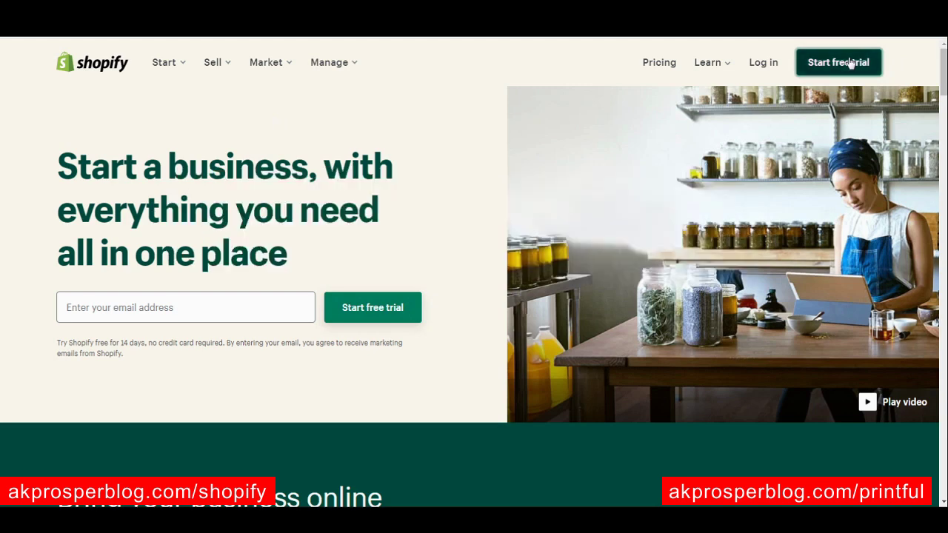
left_click(849, 63)
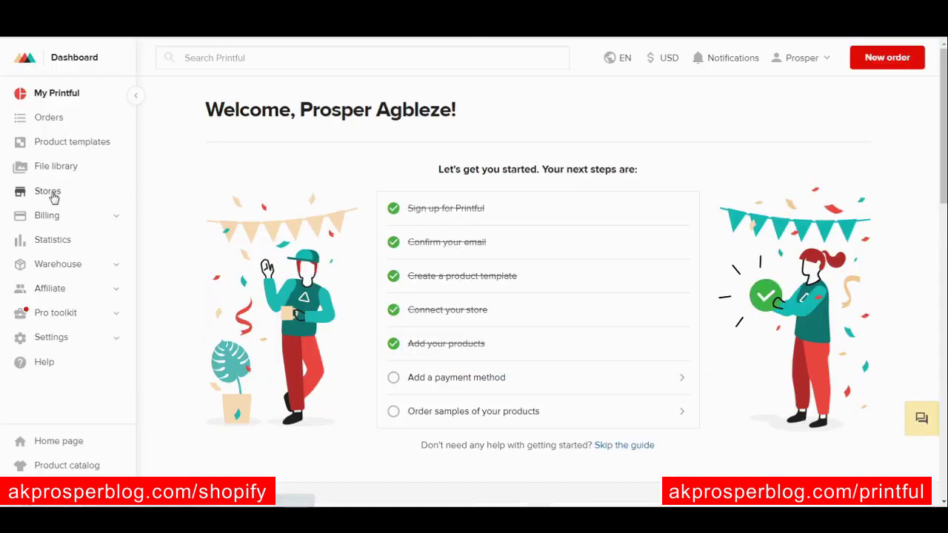
Open the Printful stores page and choose Shopify as the ecommerce platform to connect
left_click(53, 198)
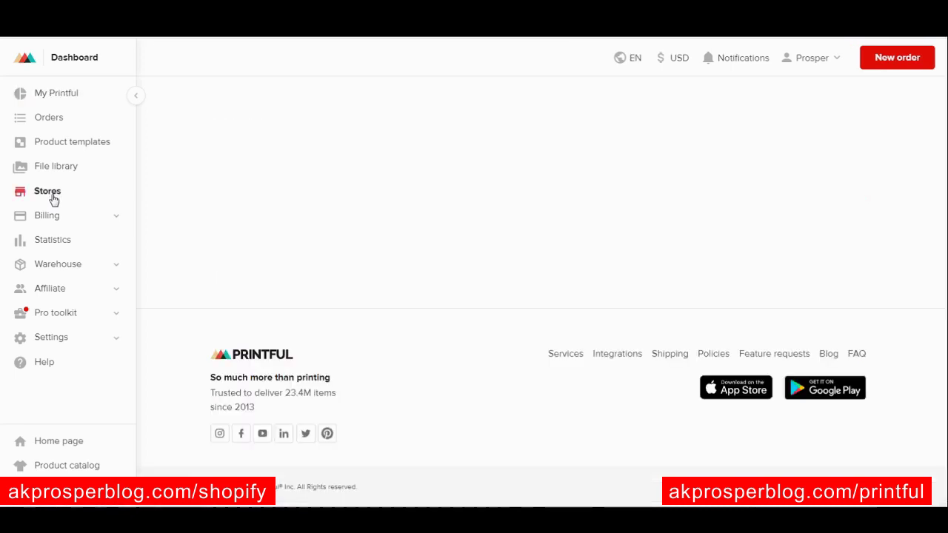
scroll(419, 338, "down", 5)
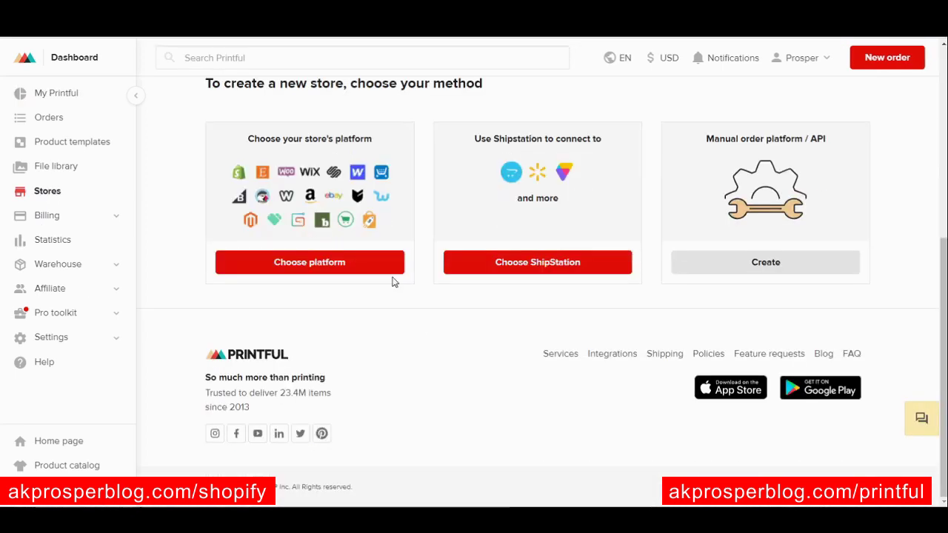
left_click(314, 263)
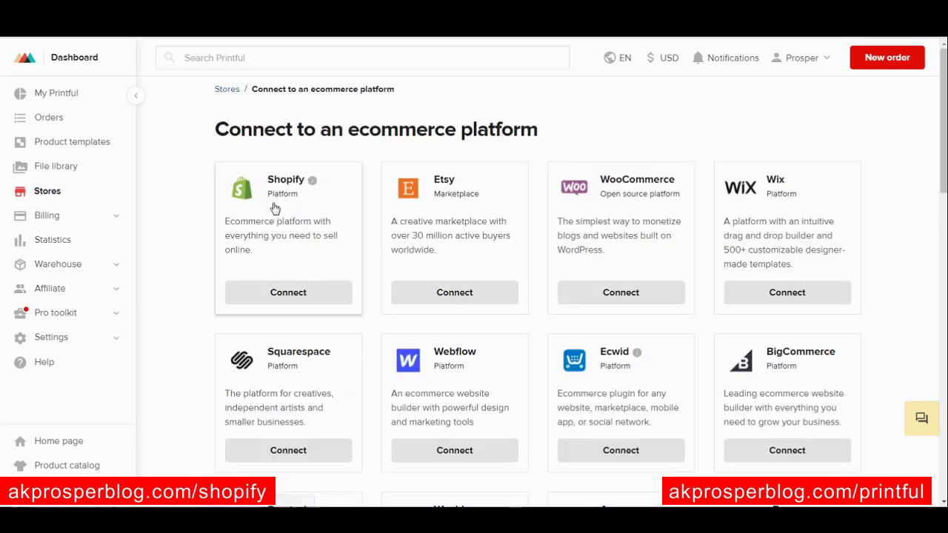
left_click(309, 290)
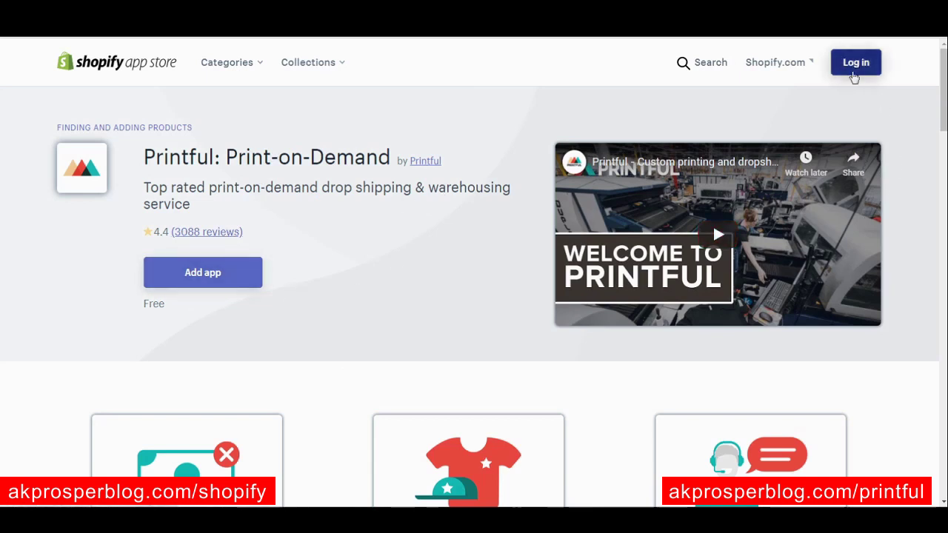
Log in to the Shopify App Store with the store URL shop4tshirst.myshopify.com and choose the store owner's account
left_click(864, 65)
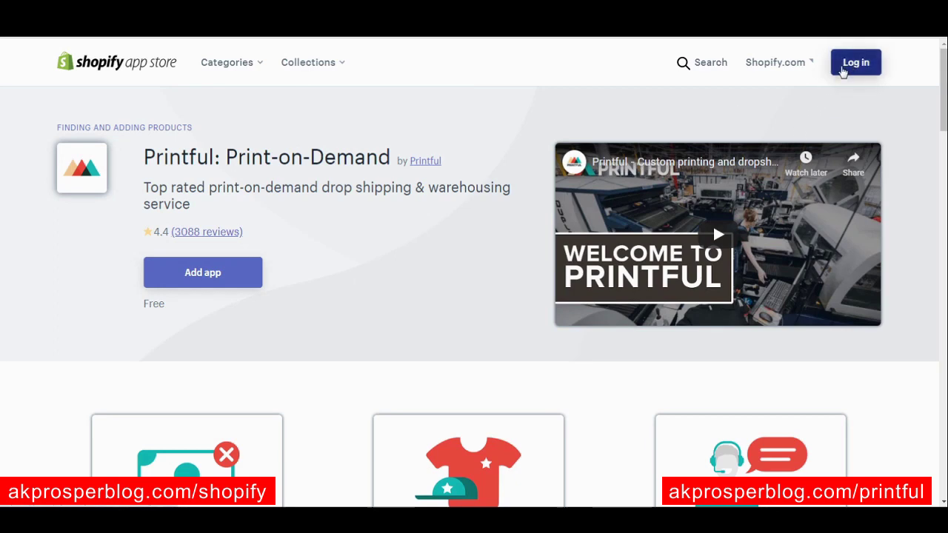
left_click(844, 67)
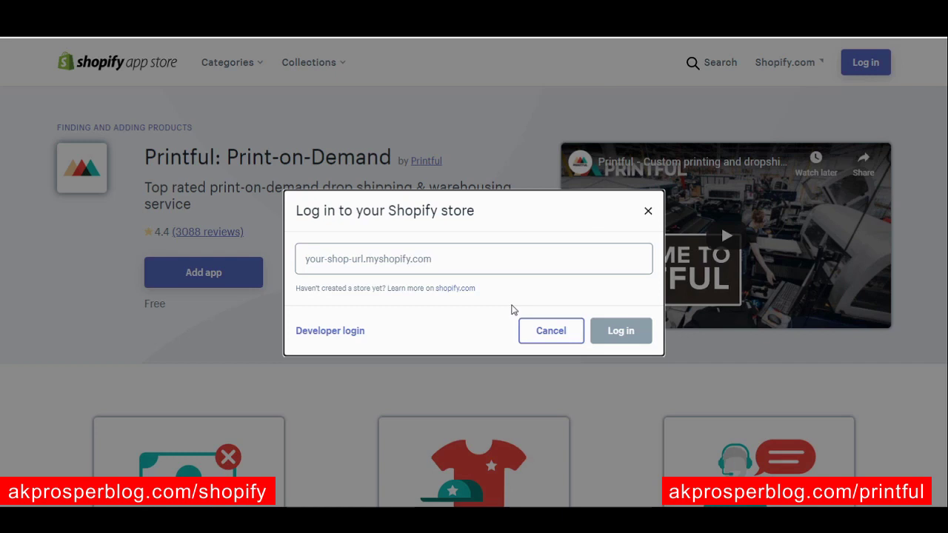
left_click(450, 256)
type("shop4tshirst.myshopify.com")
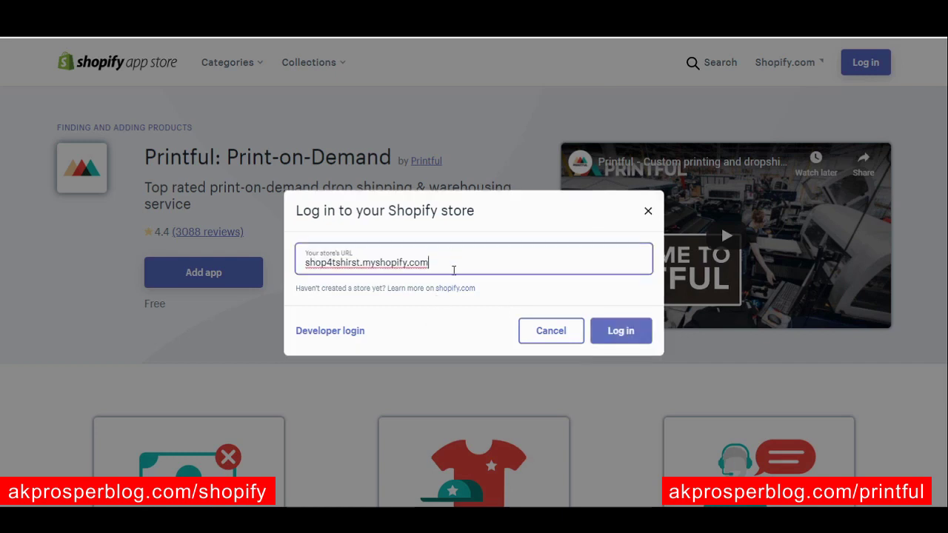
left_click(605, 332)
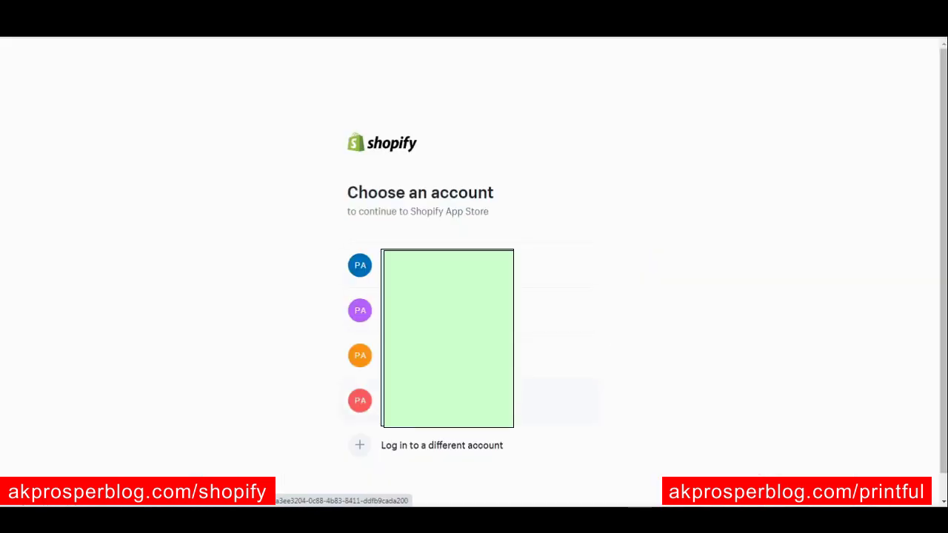
left_click(445, 400)
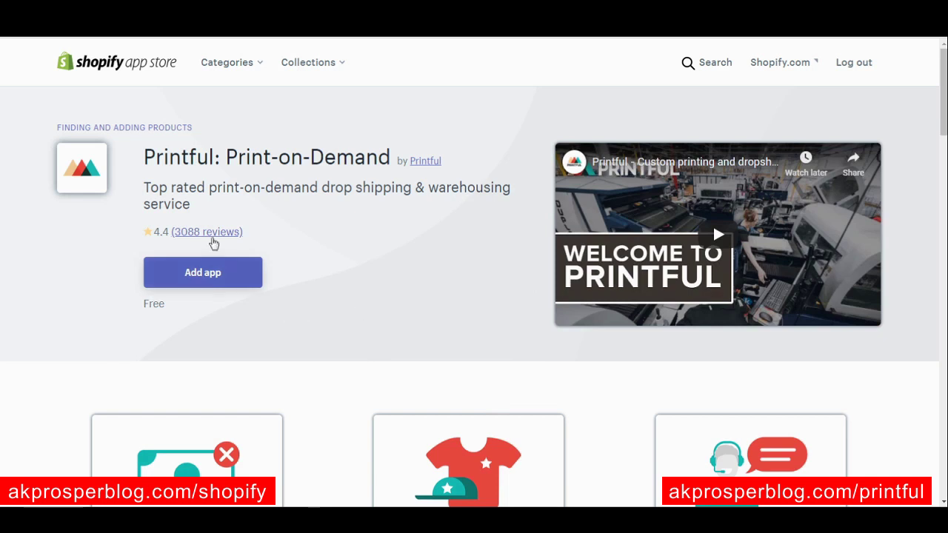
Add the Printful: Print-on-Demand app to the Shopify store and approve its installation
left_click(200, 285)
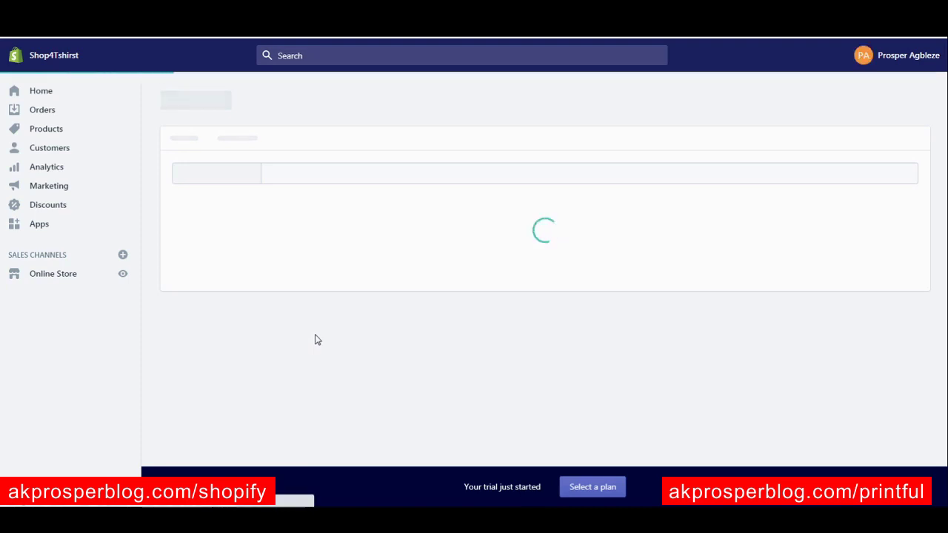
scroll(521, 271, "down", 2)
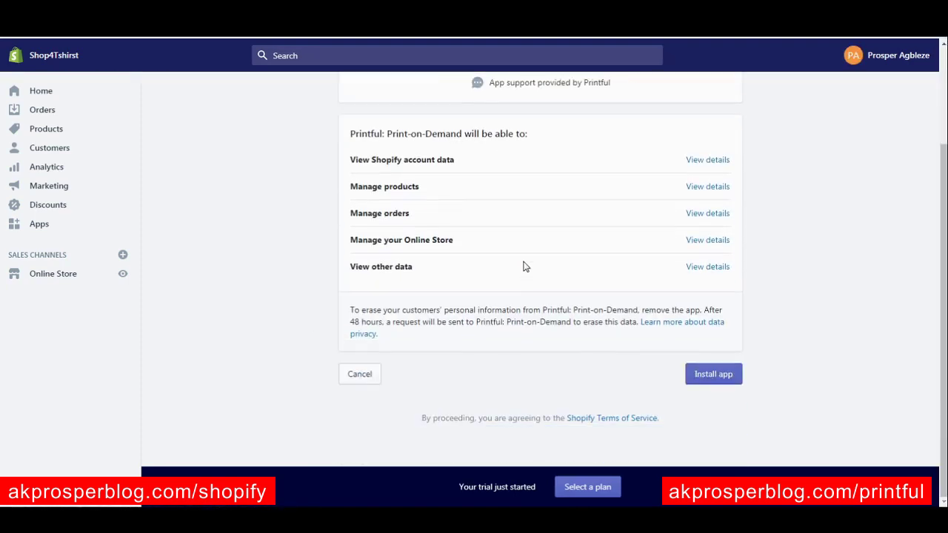
left_click(713, 374)
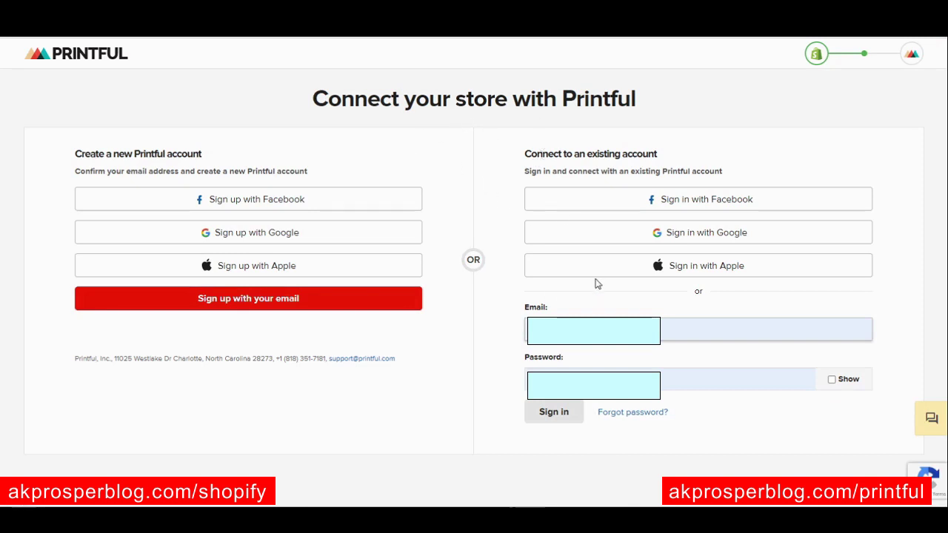
Sign in to the existing Printful account and confirm the connection of the Shopify store to it
left_click(553, 417)
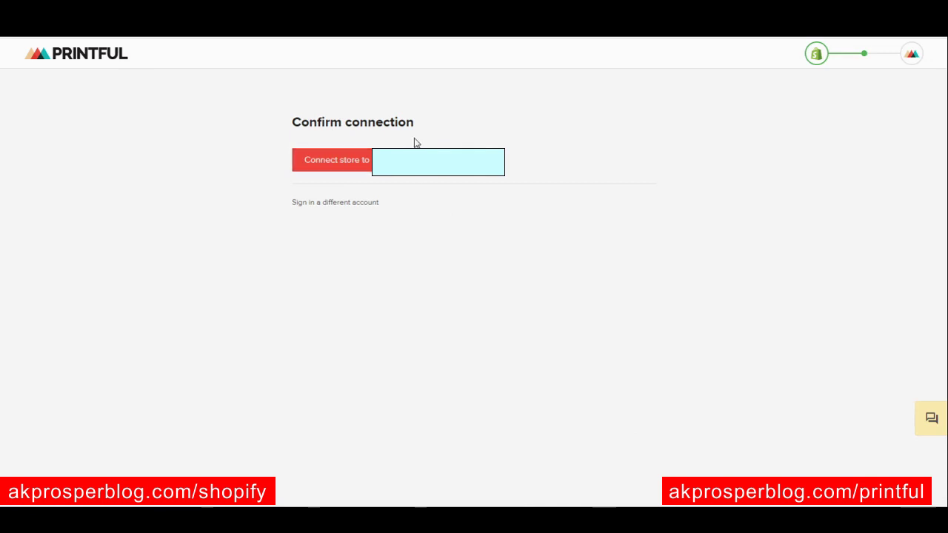
left_click(413, 168)
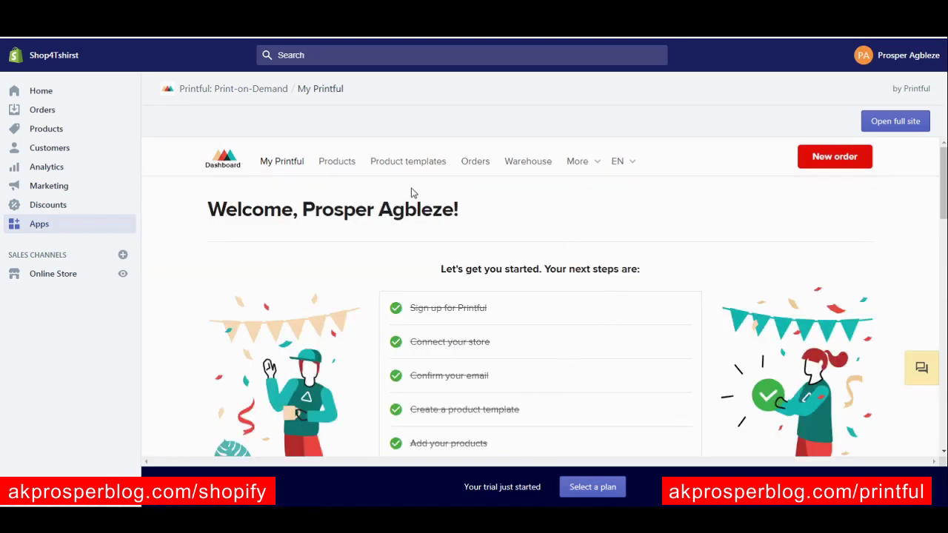
Look through the My Printful dashboard inside the Shopify admin, then go to the admin home page
scroll(407, 189, "down", 8)
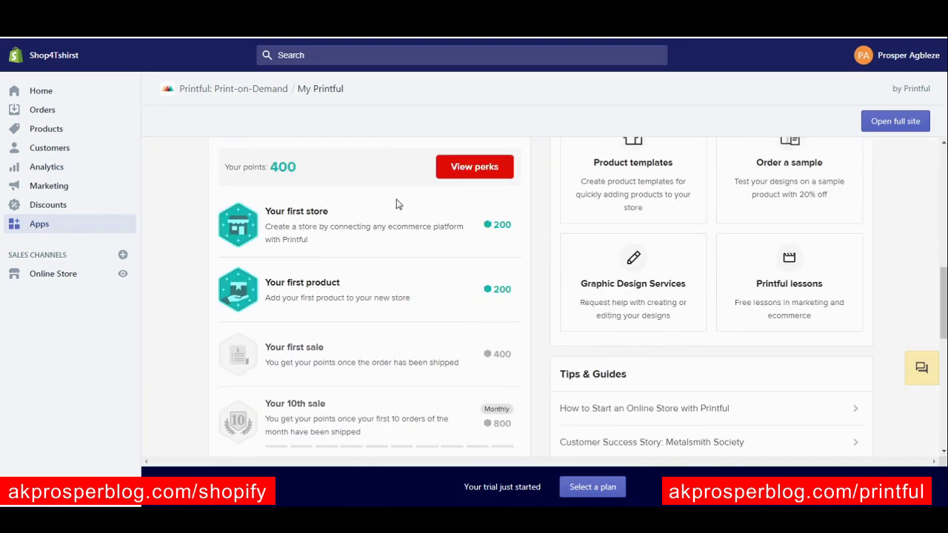
scroll(497, 184, "up", 5)
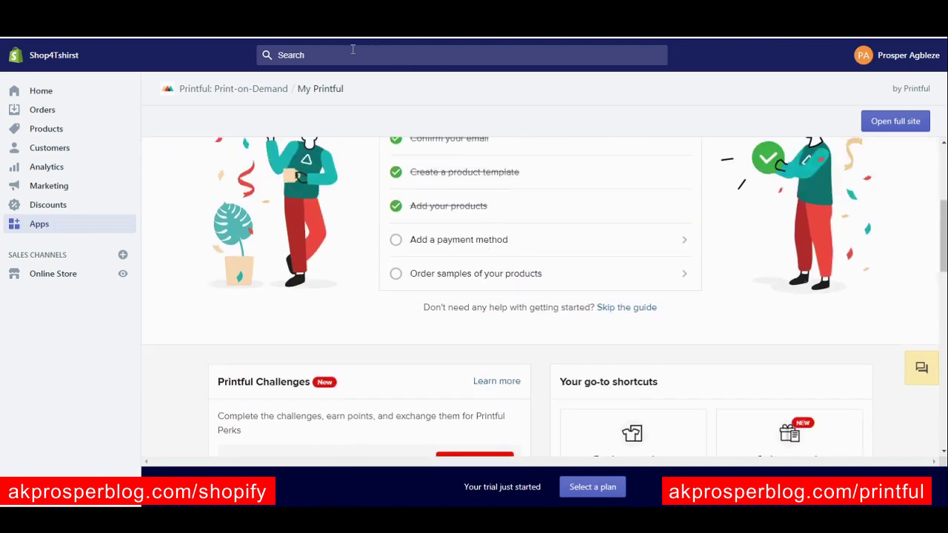
left_click(40, 91)
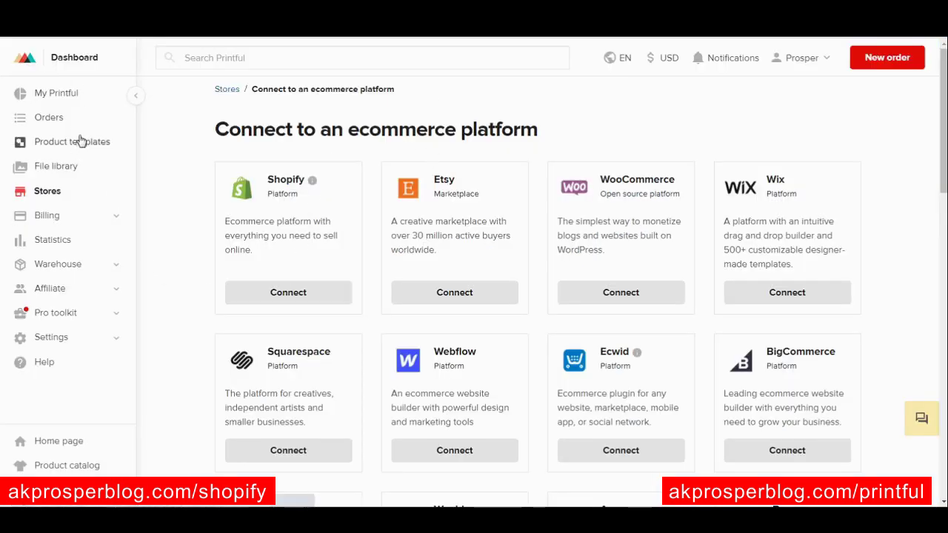
Switch to the Printful site, open the product templates and start a new template
left_click(82, 141)
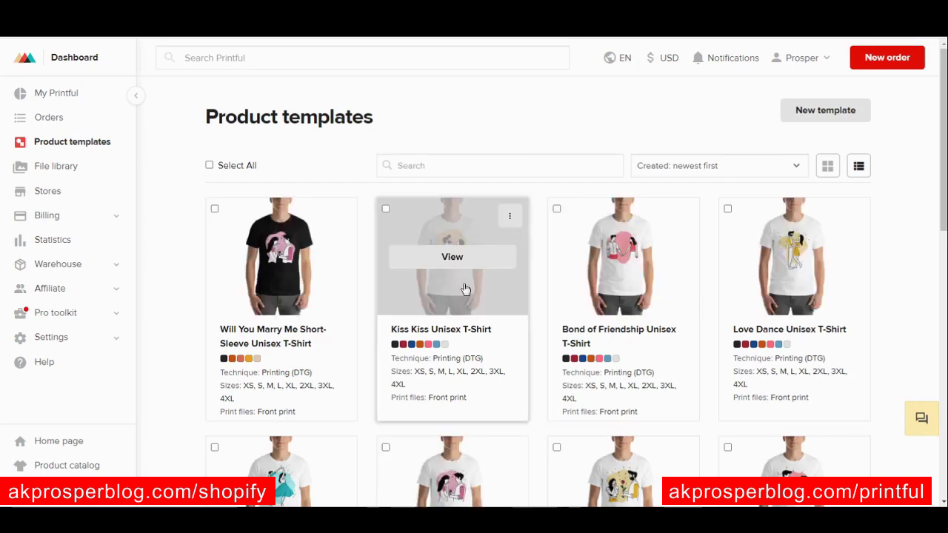
left_click(820, 119)
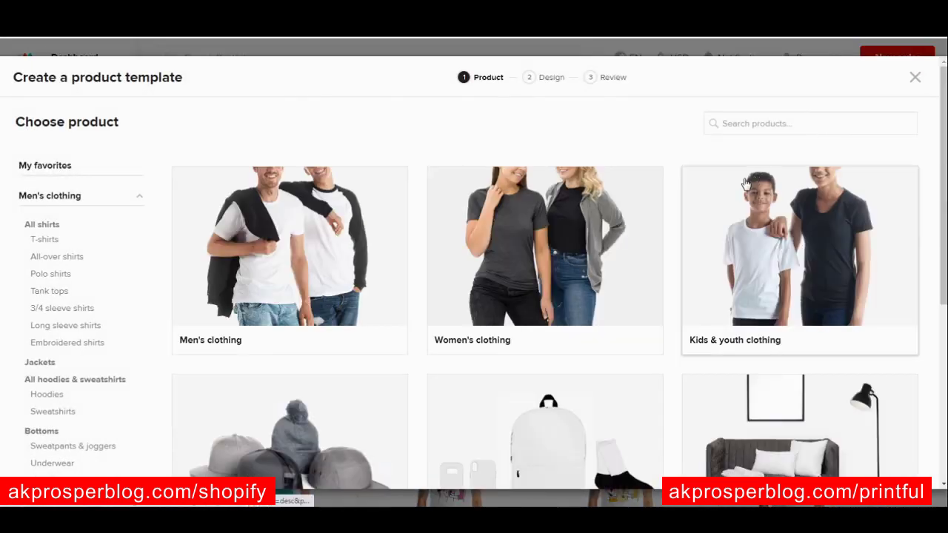
Browse the product categories available for the template, including Hats, Accessories and Home & living
scroll(183, 160, "down", 1)
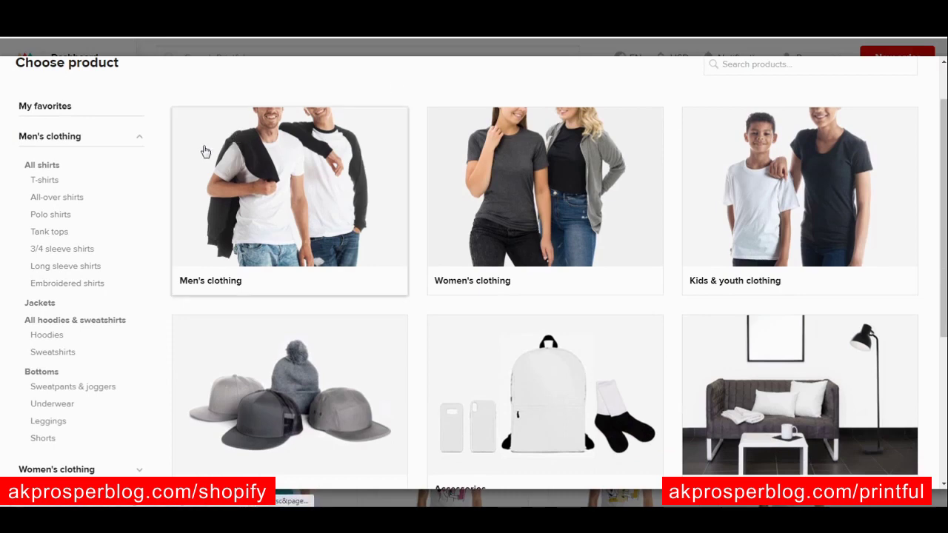
left_click(140, 146)
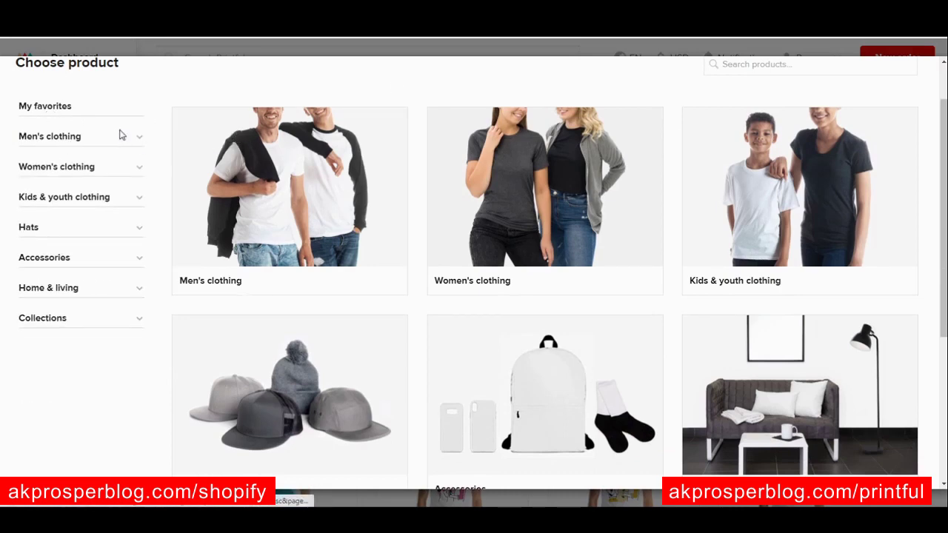
left_click(137, 232)
left_click(137, 230)
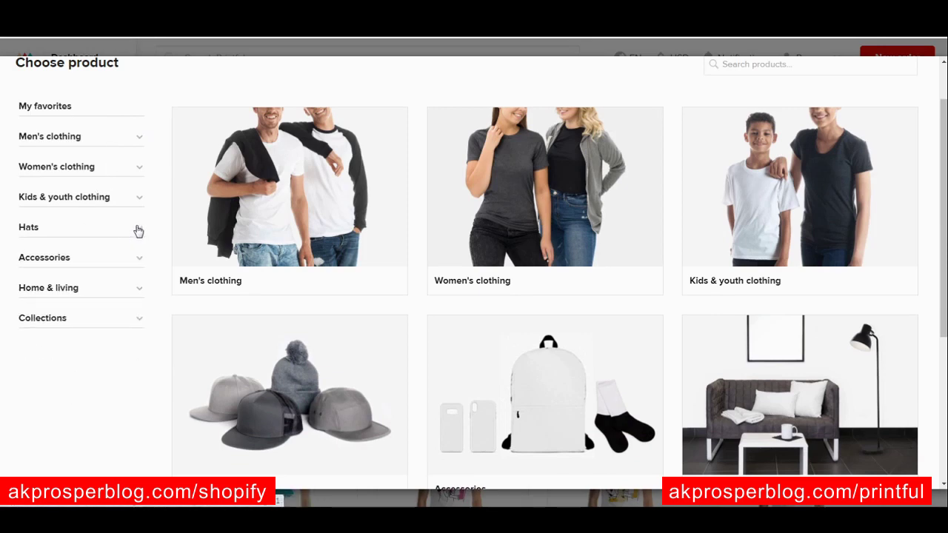
left_click(137, 263)
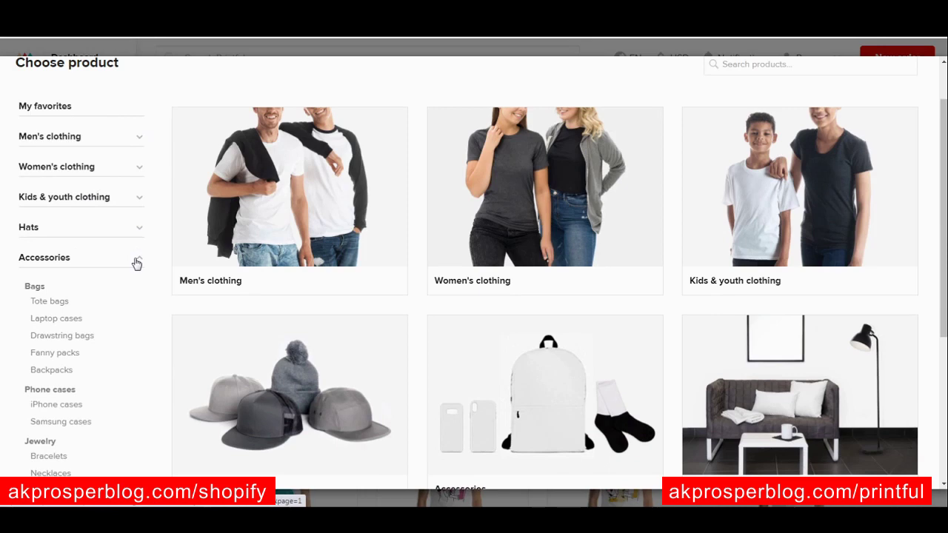
scroll(70, 324, "down", 1)
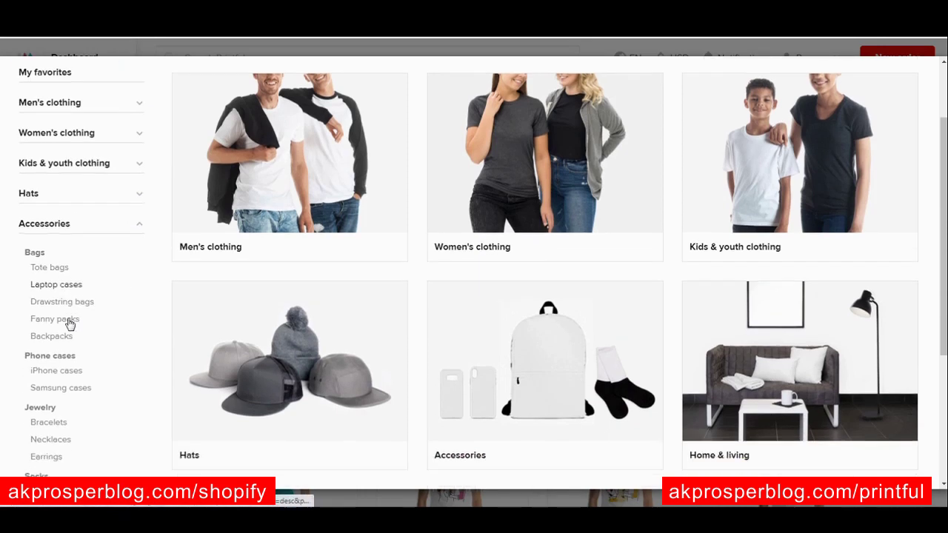
scroll(70, 324, "down", 3)
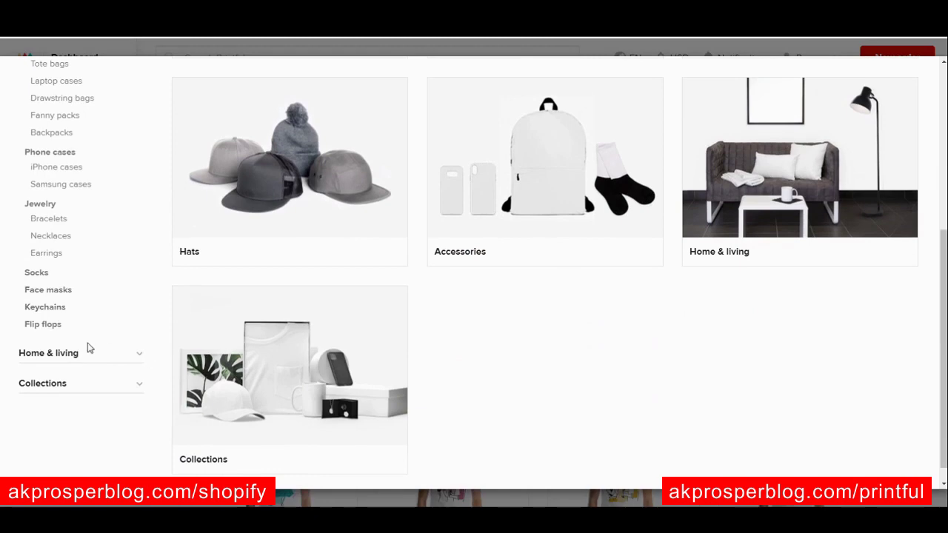
left_click(134, 358)
scroll(147, 237, "up", 3)
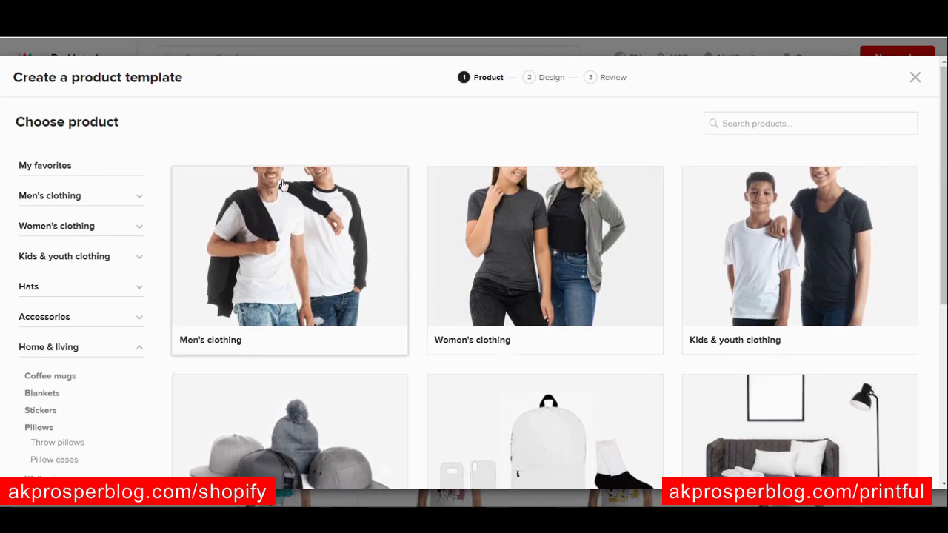
Choose the Unisex Basic Softstyle T-Shirt | Gildan 64000 from the men's T-shirts as the template's product
left_click(141, 197)
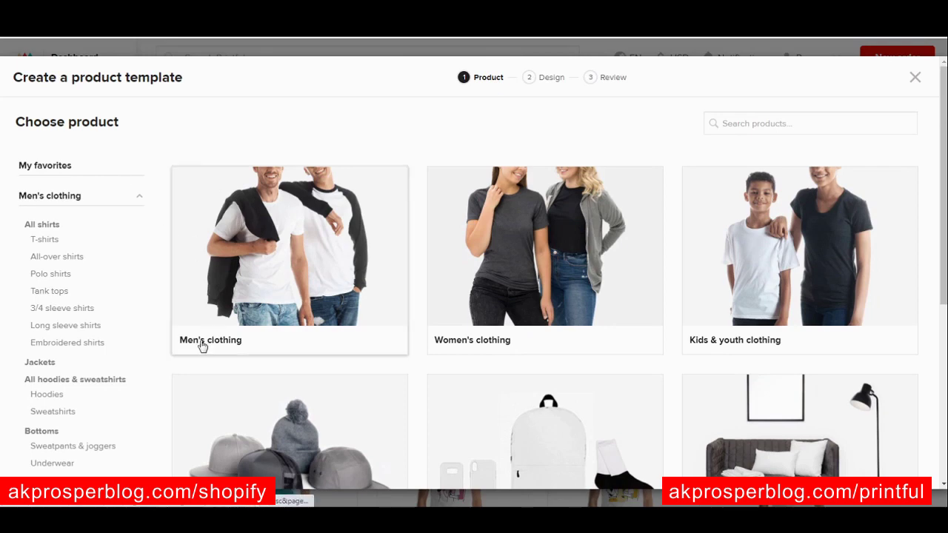
left_click(45, 240)
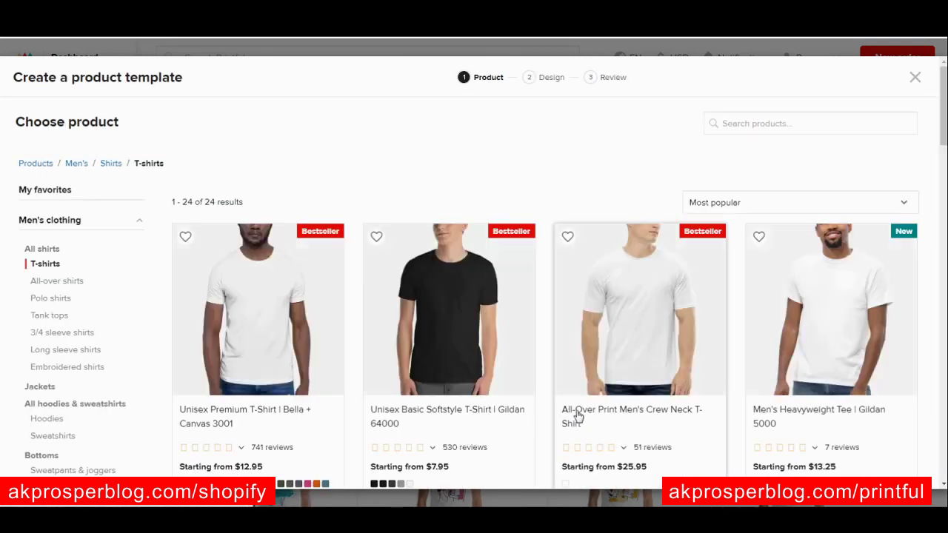
scroll(552, 334, "down", 1)
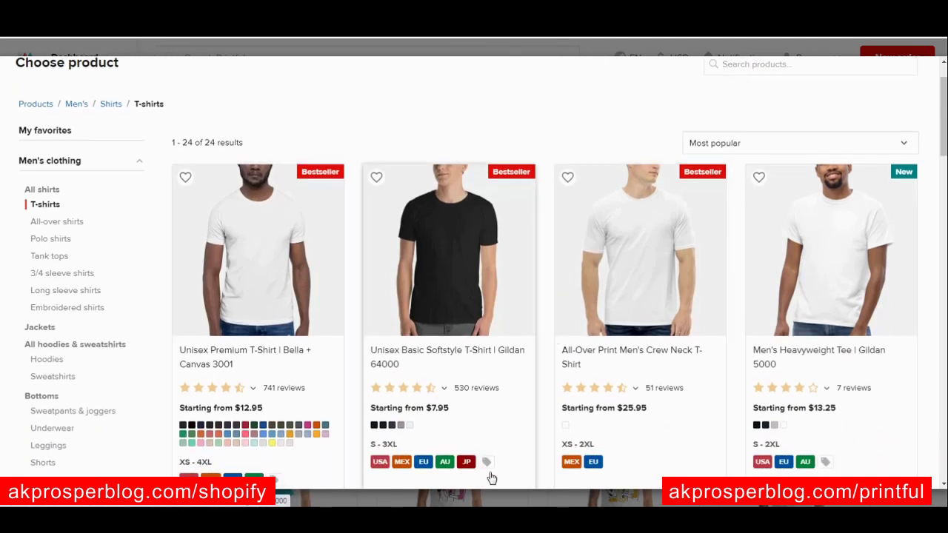
left_click(469, 297)
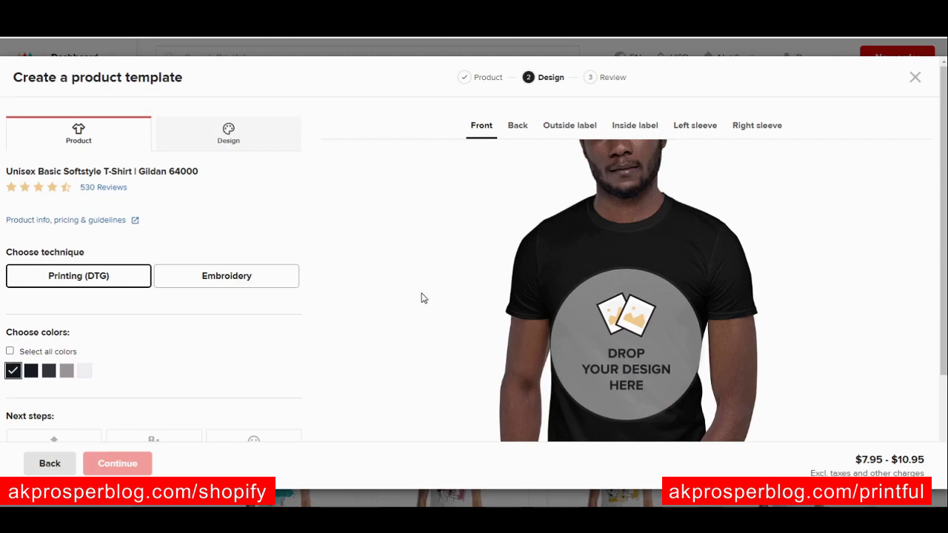
Place Asset-96x.png from the file library on the shirt's front and enlarge it to about 10.8 by 12.5 inches
left_click(662, 353)
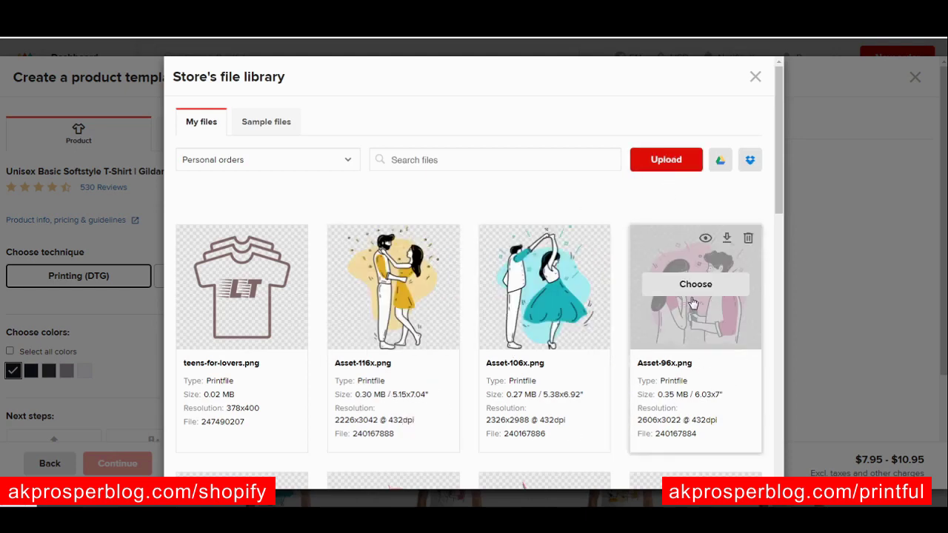
left_click(695, 286)
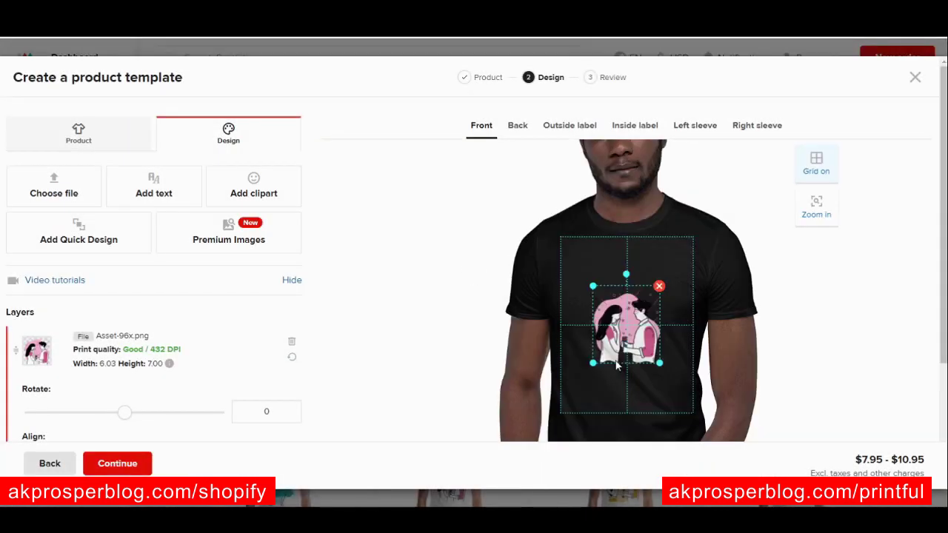
mouse_move(600, 359)
left_mouse_down()
mouse_move(567, 393)
mouse_move(612, 346)
left_mouse_up()
scroll(461, 378, "down", 5)
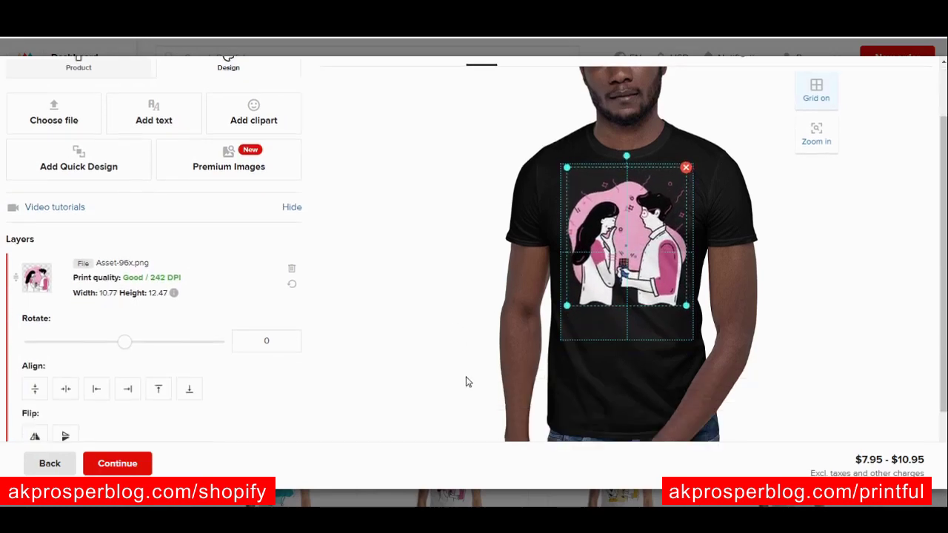
Select all available shirt colors for the template and continue to the review
scroll(514, 379, "up", 5)
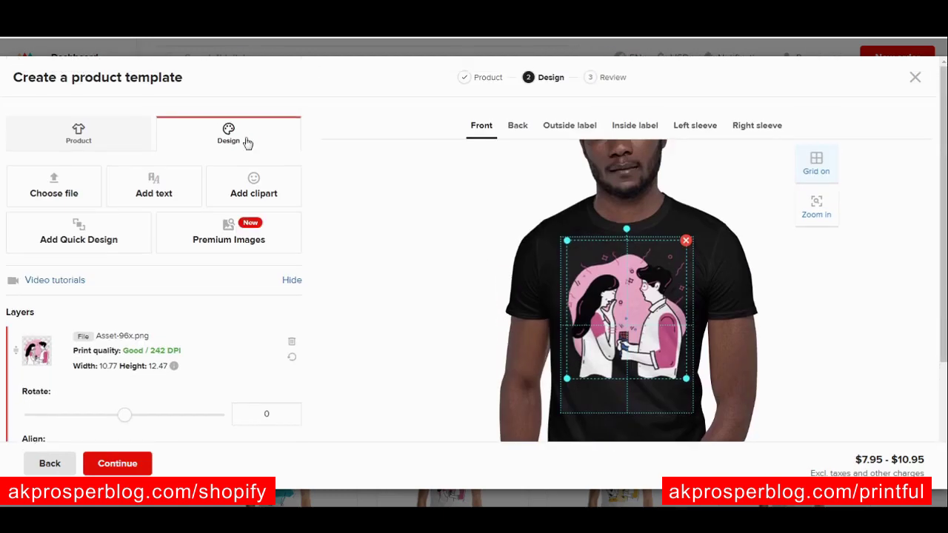
left_click(78, 135)
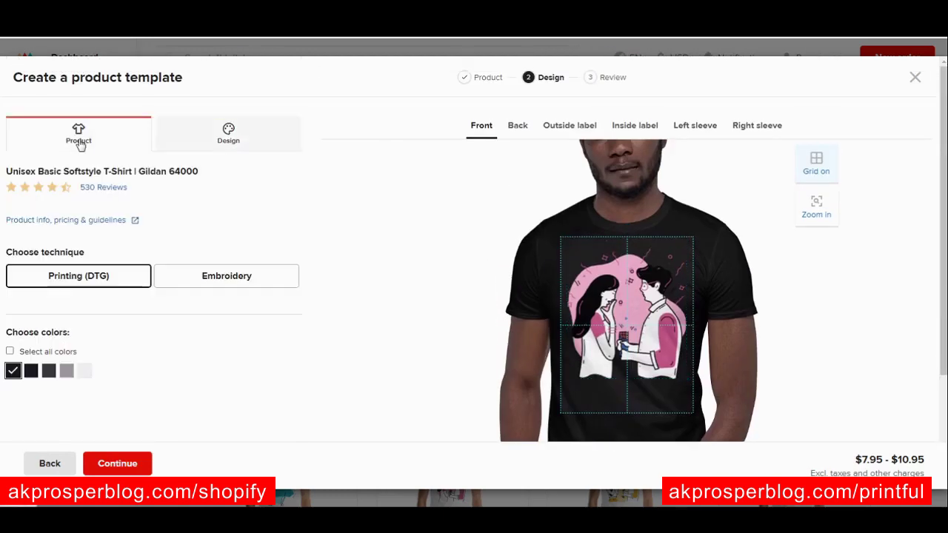
scroll(96, 220, "down", 3)
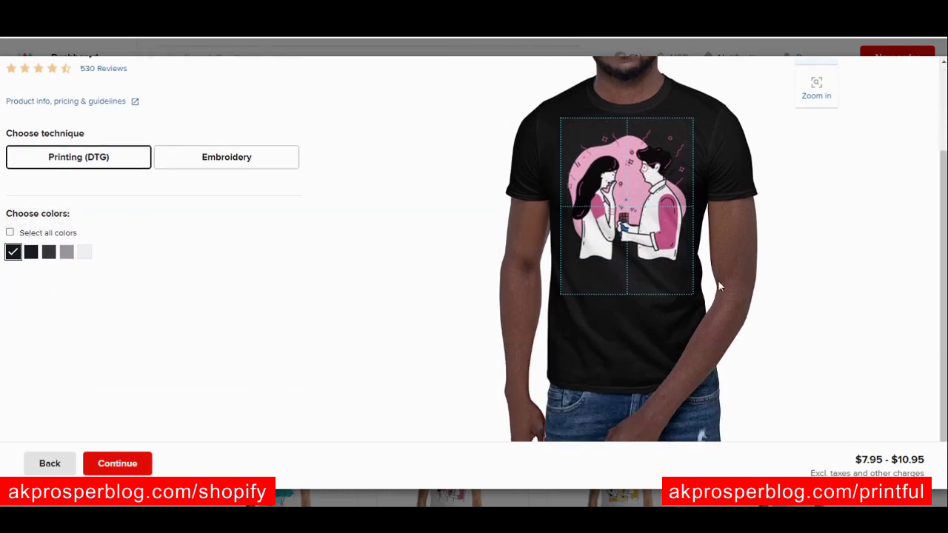
left_click(10, 232)
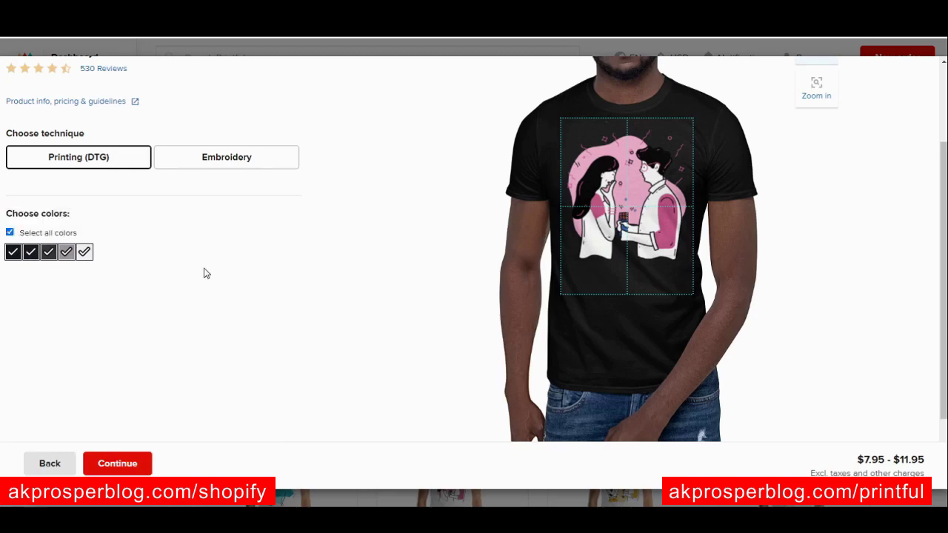
scroll(183, 238, "up", 2)
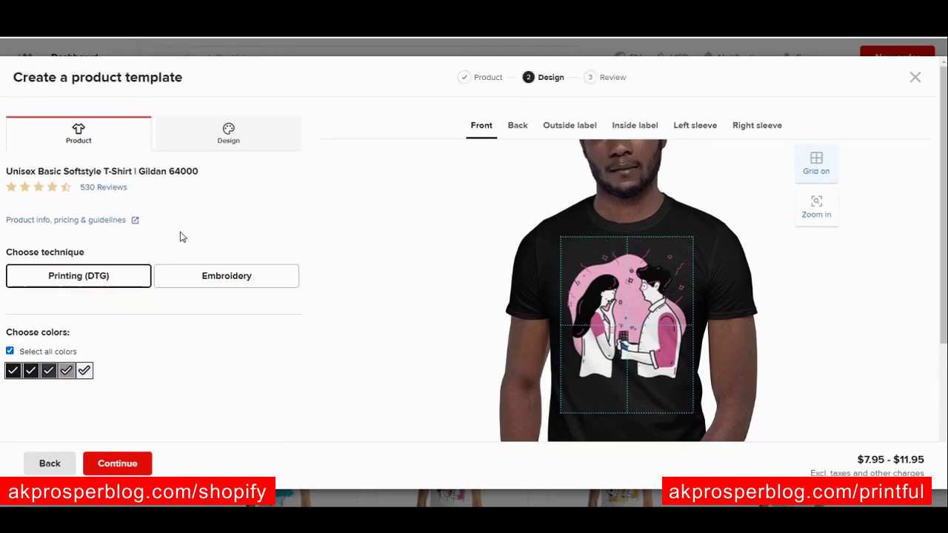
scroll(183, 238, "down", 3)
scroll(175, 287, "up", 3)
left_click(145, 467)
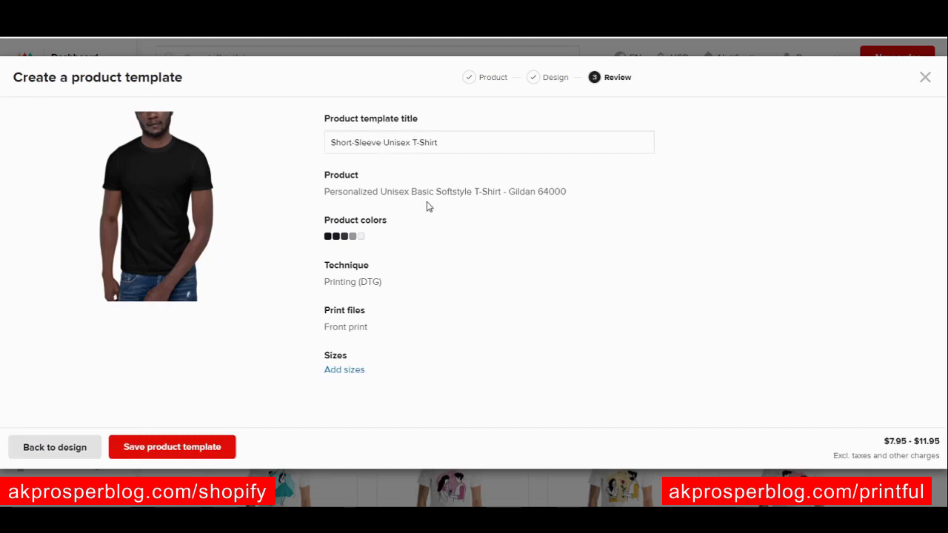
Add all sizes from S to 3XL to the template and save it
left_click(344, 370)
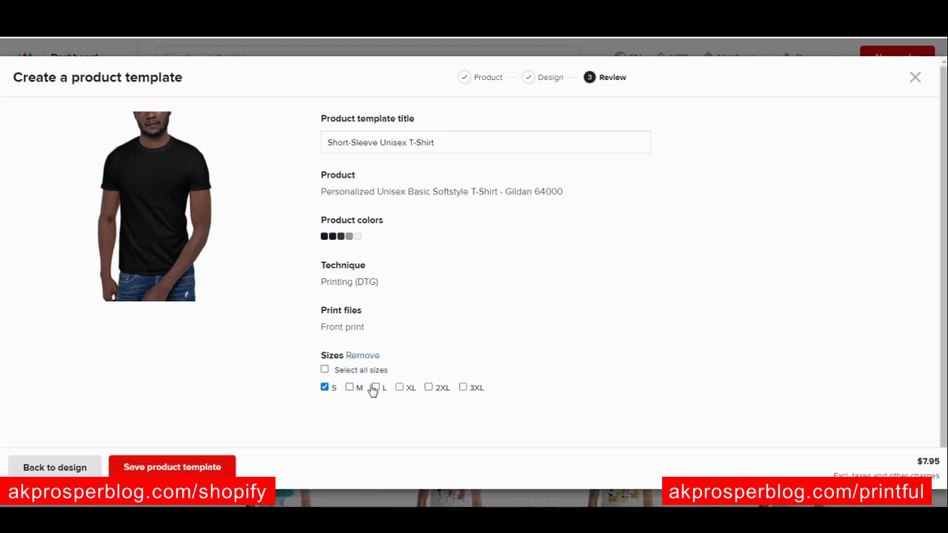
left_click(325, 370)
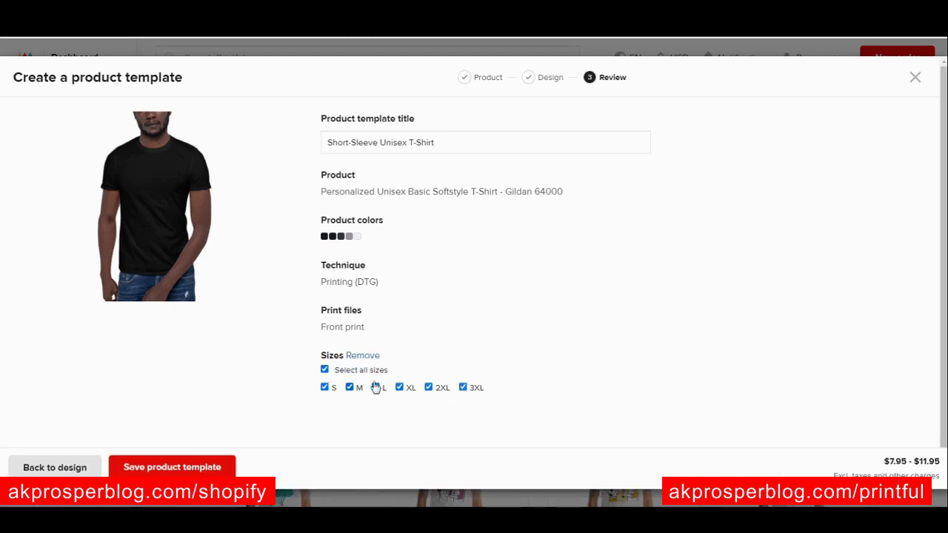
left_click(178, 472)
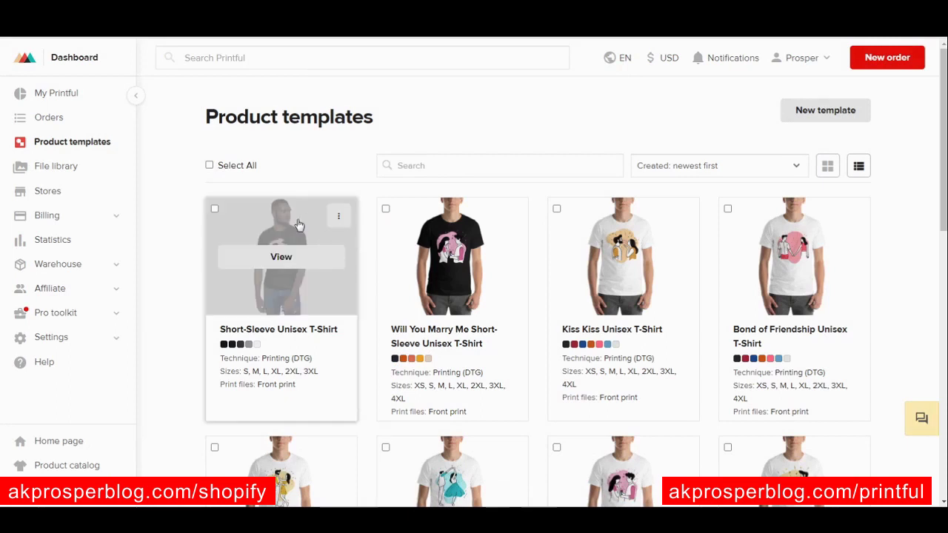
Start adding the new Short-Sleeve Unisex T-Shirt template to the Shop4Tshirst Shopify store
left_click(338, 217)
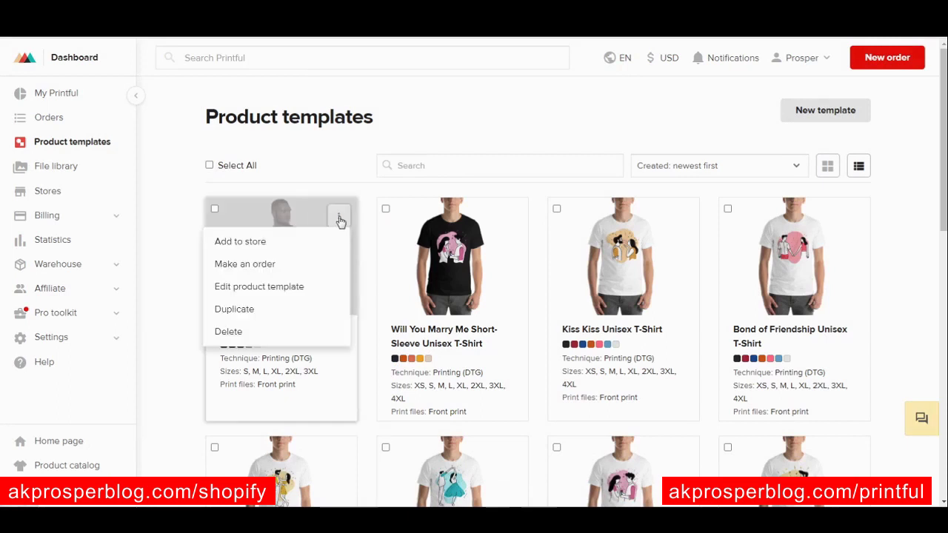
left_click(243, 243)
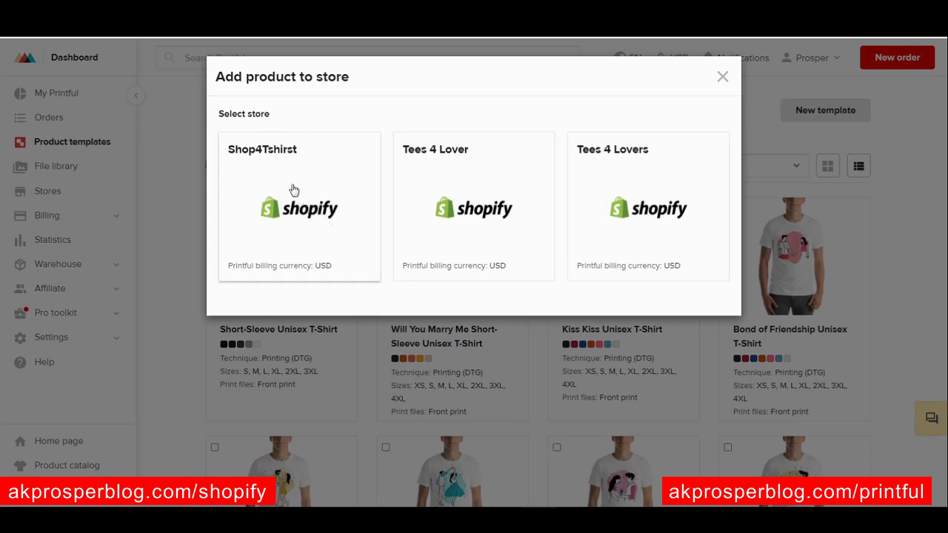
left_click(302, 210)
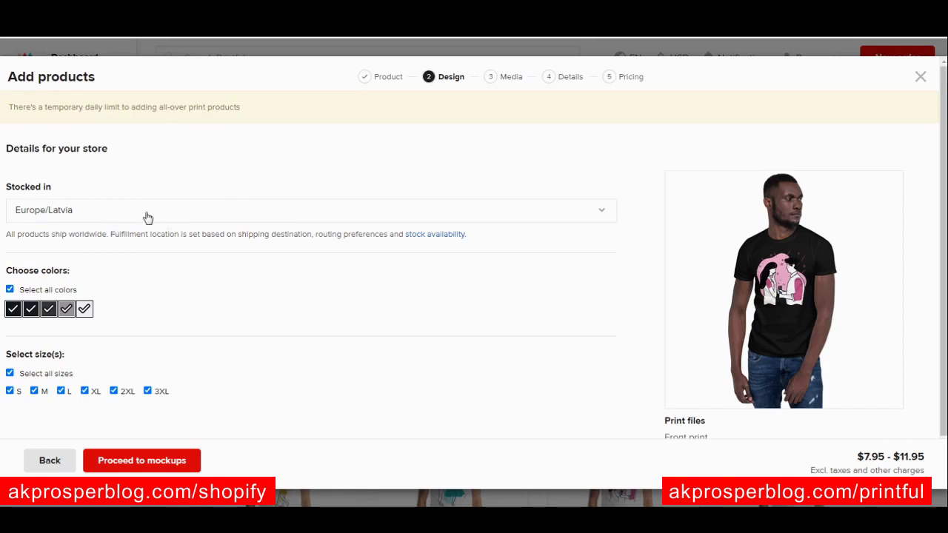
Add USA to the product's stock locations alongside Europe/Latvia and proceed to the mockups
left_click(76, 212)
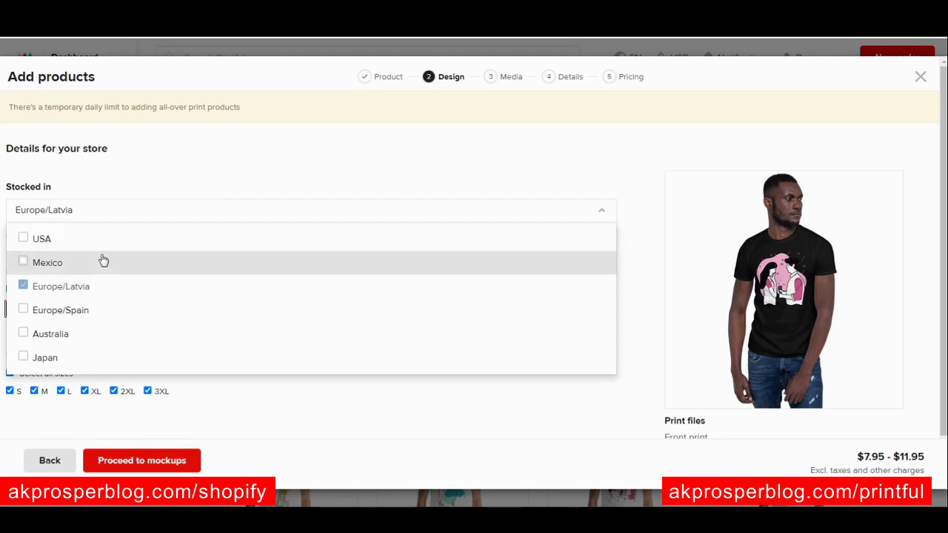
left_click(58, 244)
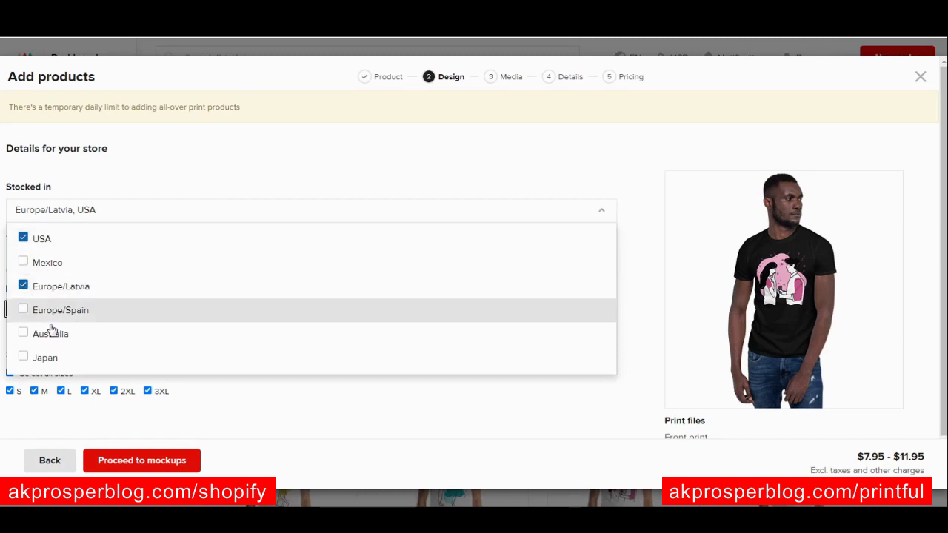
scroll(178, 348, "down", 1)
scroll(189, 326, "up", 1)
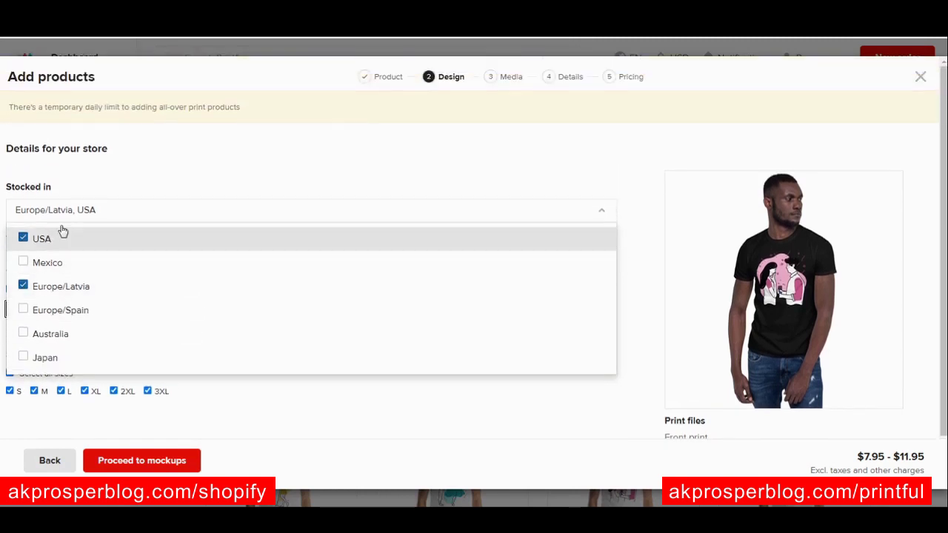
left_click(132, 181)
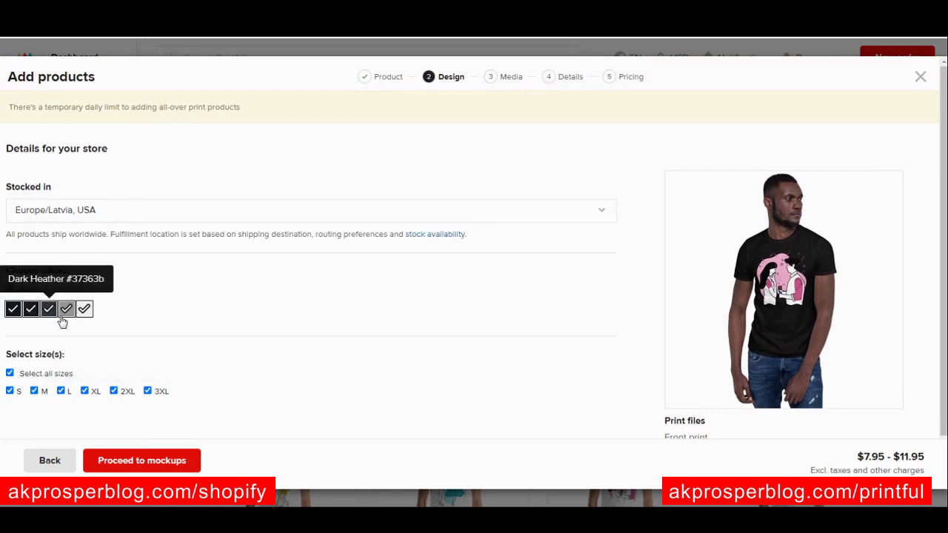
scroll(62, 321, "down", 1)
left_click(156, 462)
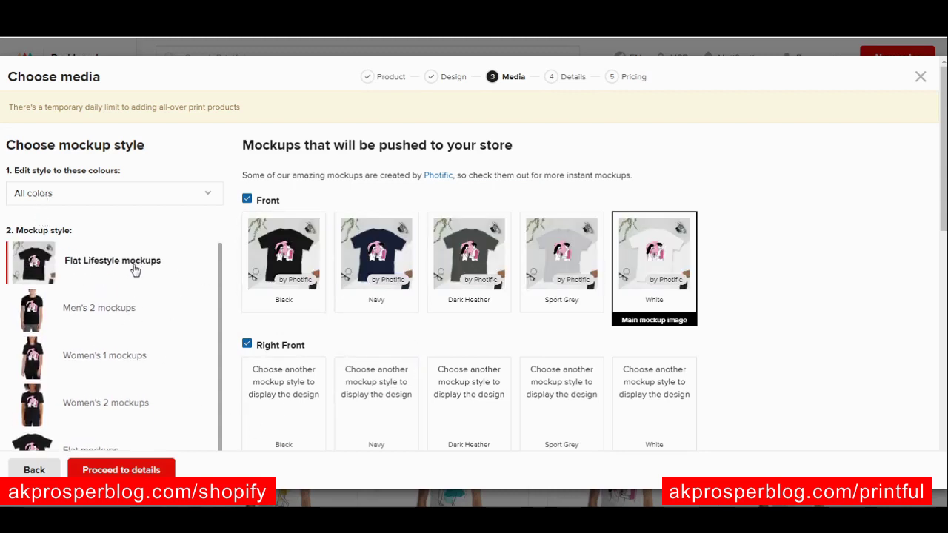
Apply the Women's 1 mockups style to all colors and make the white shirt the main mockup image
left_click(110, 323)
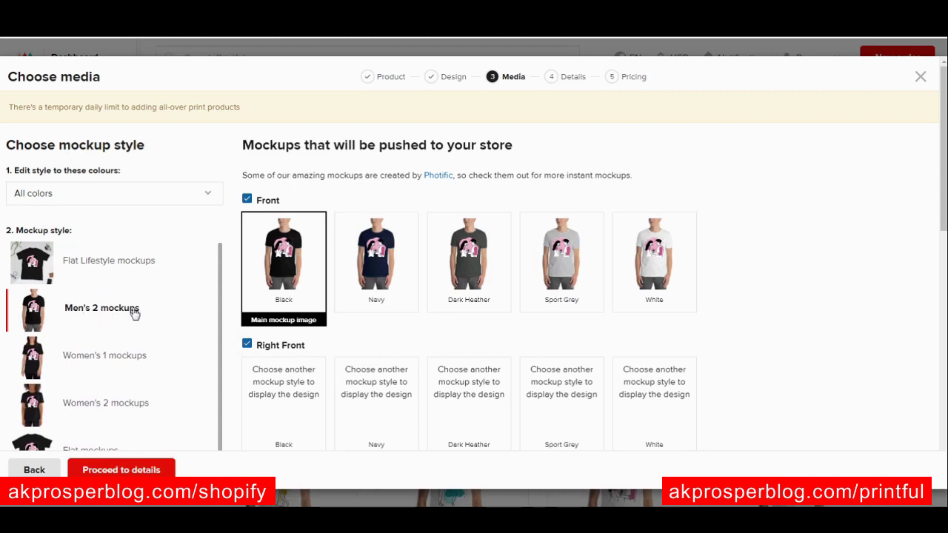
scroll(133, 315, "down", 2)
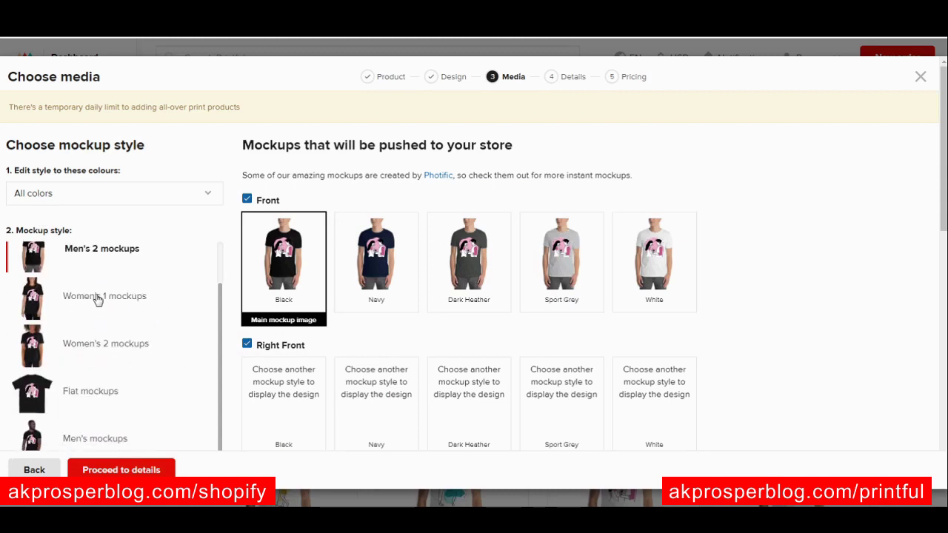
left_click(125, 304)
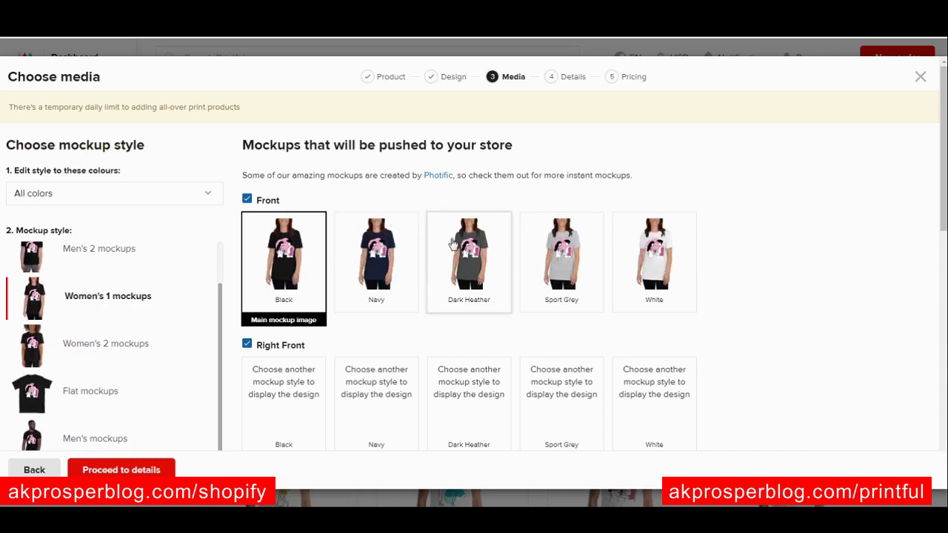
left_click(354, 269)
Add the Men's 2, Women's 2 and Flat mockups in Sport Grey as additional mockups and proceed to the product details
scroll(355, 264, "down", 1)
scroll(357, 263, "down", 8)
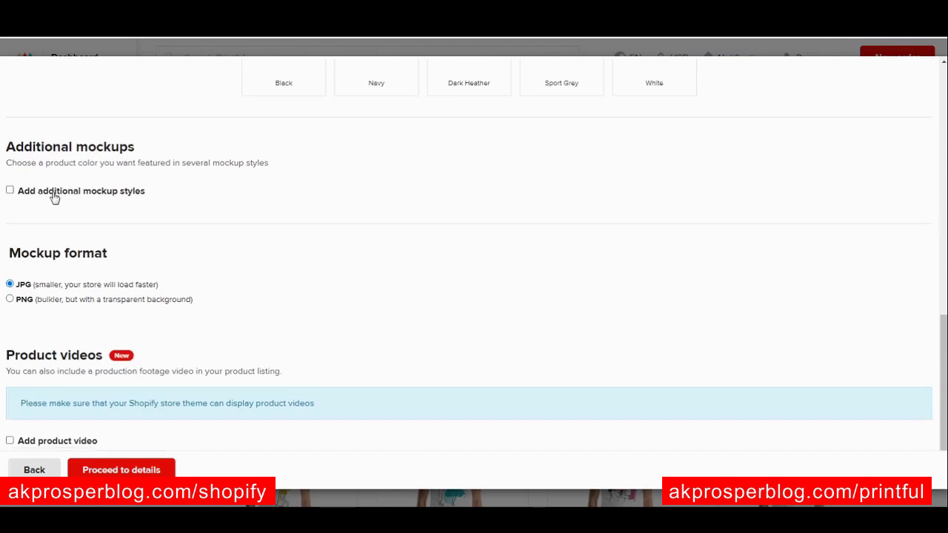
left_click(22, 190)
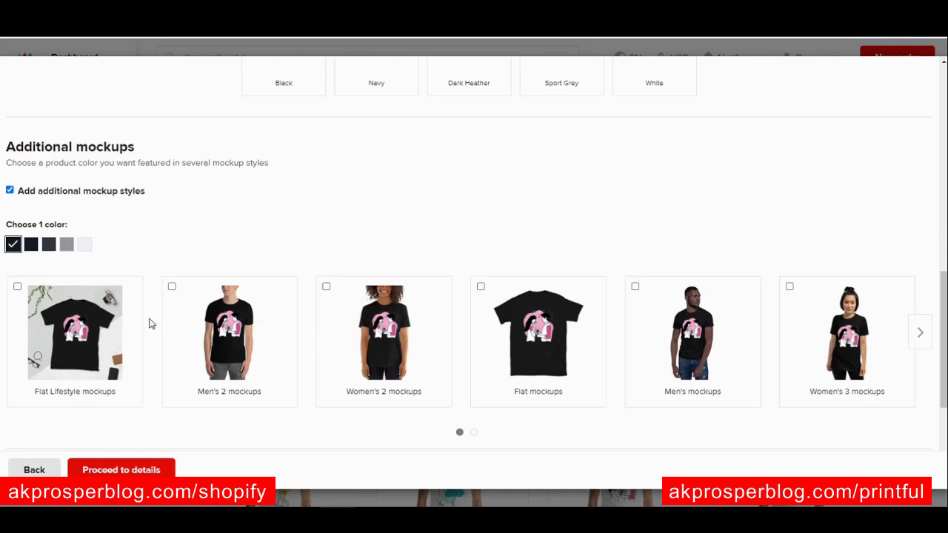
left_click(66, 247)
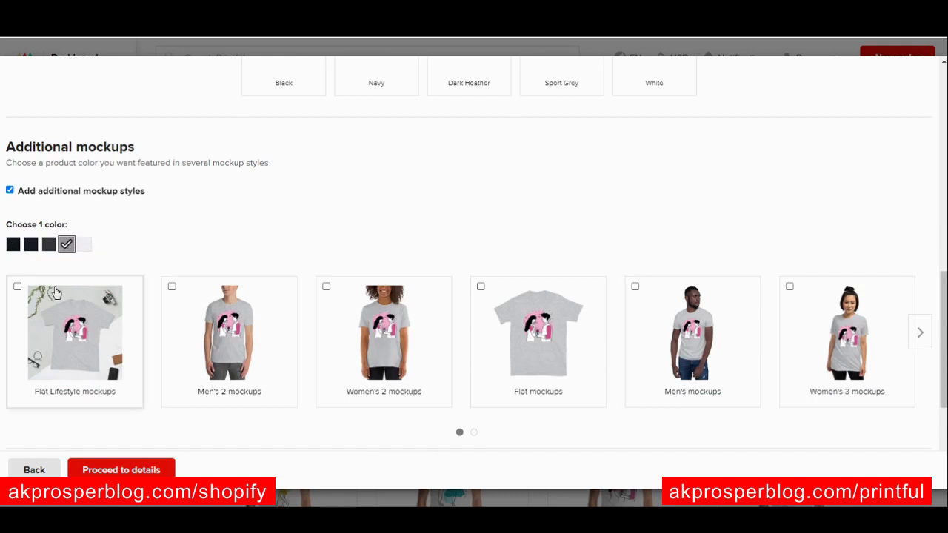
left_click(230, 333)
left_click(375, 358)
left_click(496, 354)
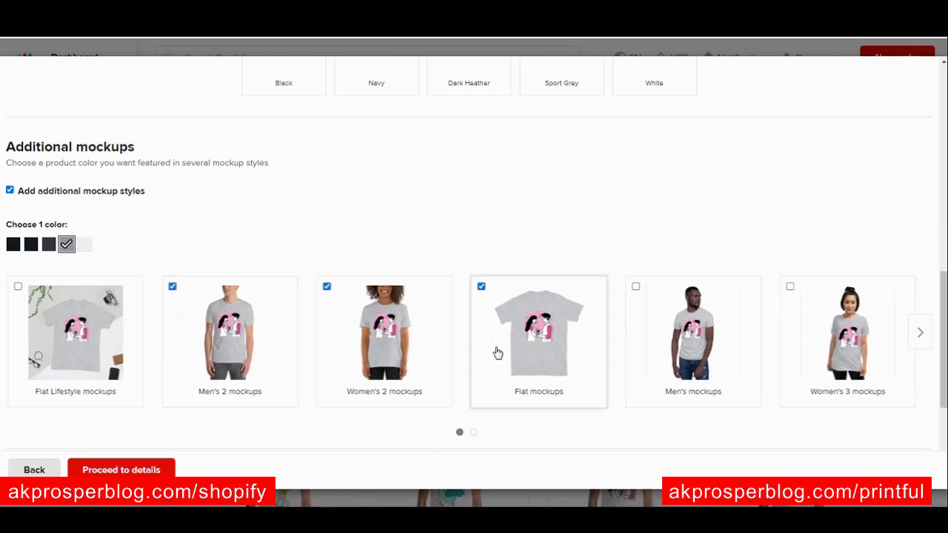
scroll(495, 354, "down", 3)
scroll(497, 348, "down", 1)
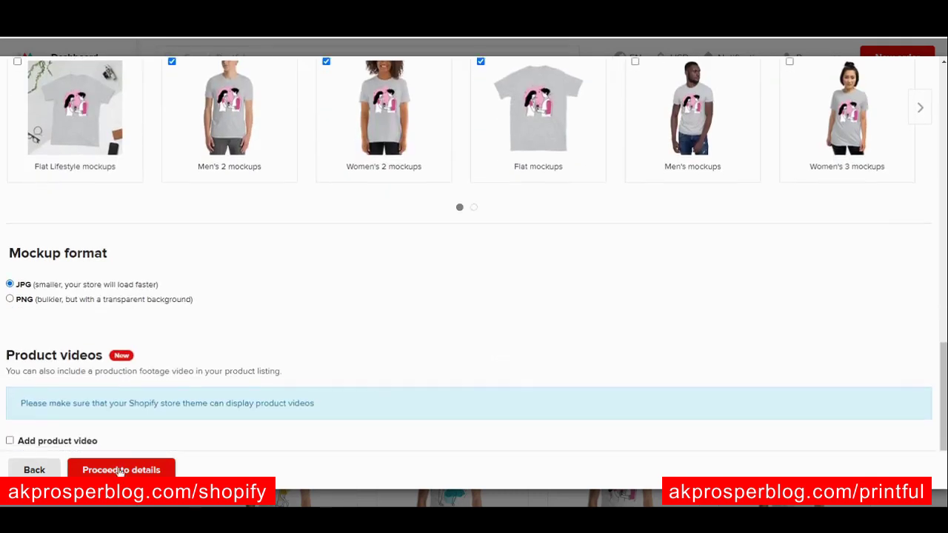
left_click(130, 470)
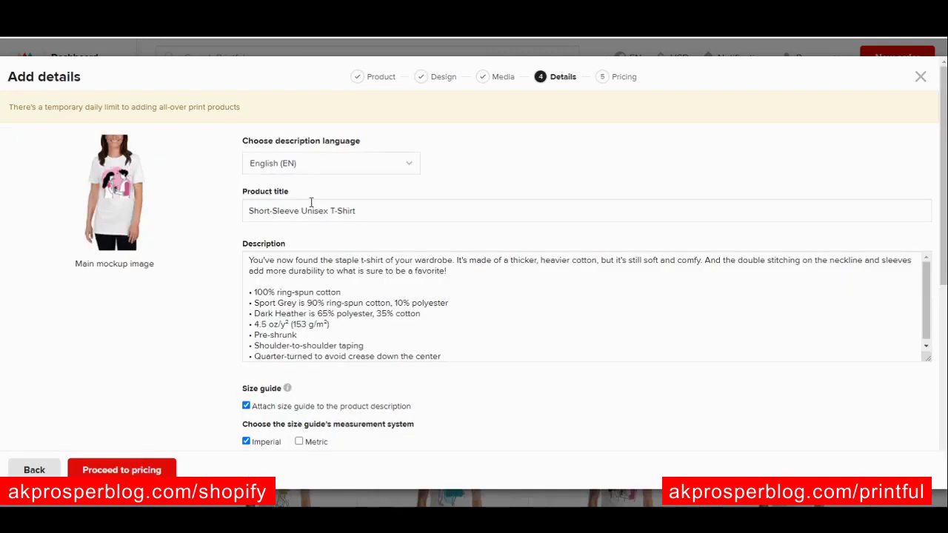
Review the product's description, size guide, tags, visibility and collections, keep the default details and proceed to pricing
scroll(235, 296, "down", 2)
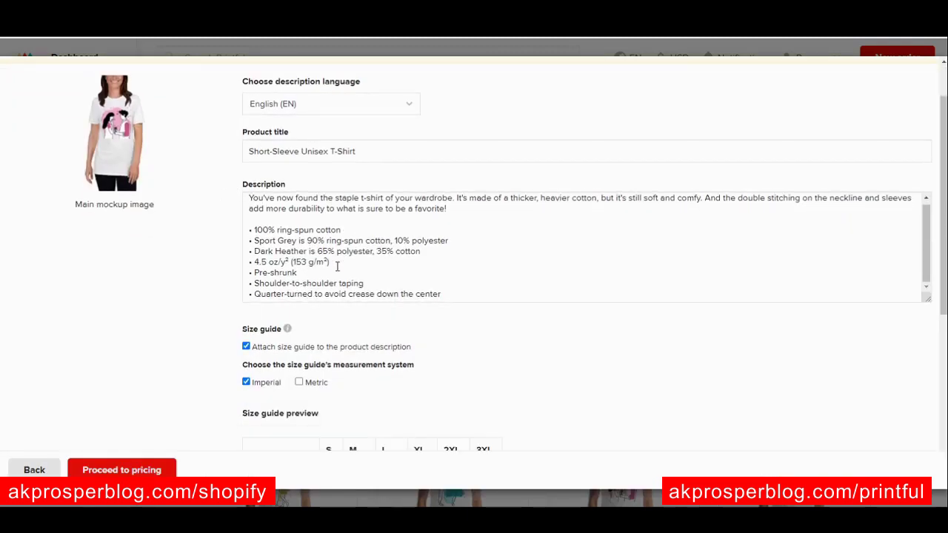
scroll(323, 239, "down", 3)
scroll(324, 239, "up", 3)
scroll(259, 335, "down", 3)
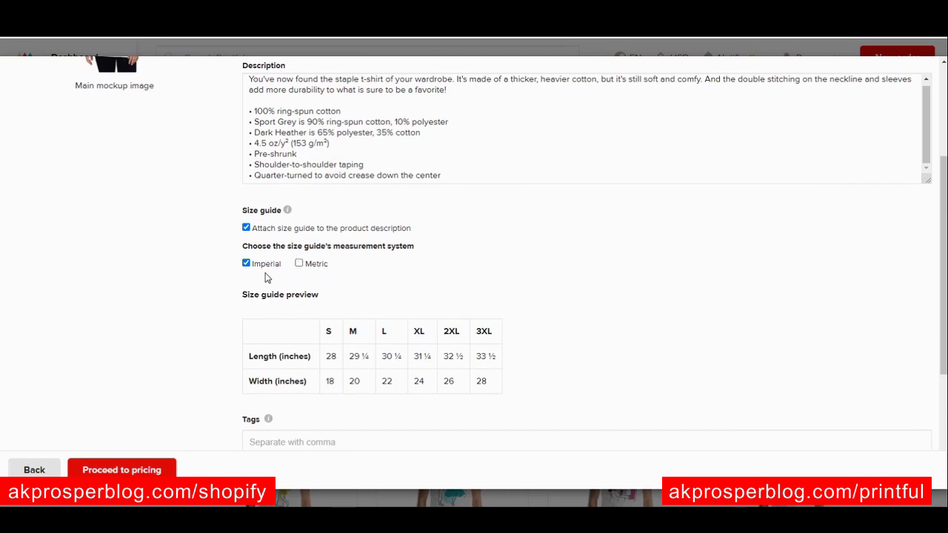
scroll(285, 277, "down", 3)
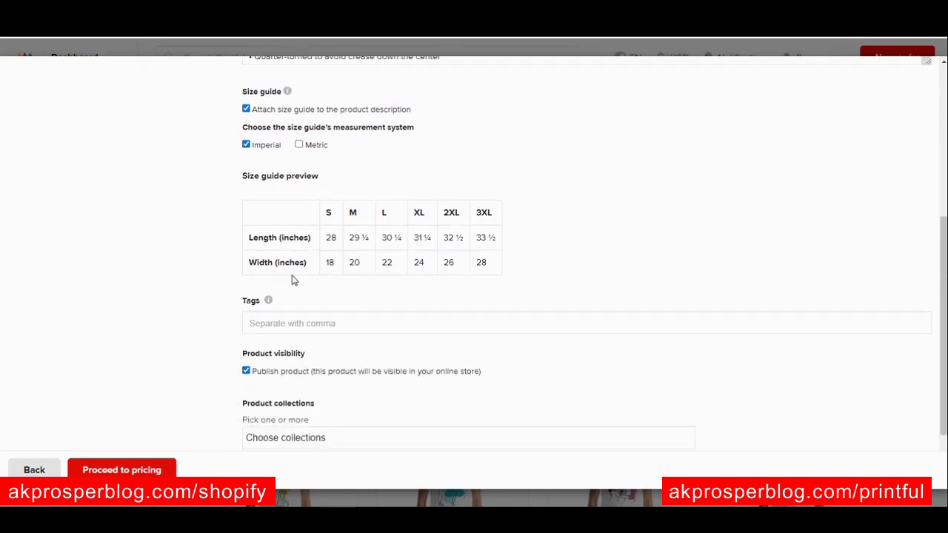
scroll(407, 273, "down", 2)
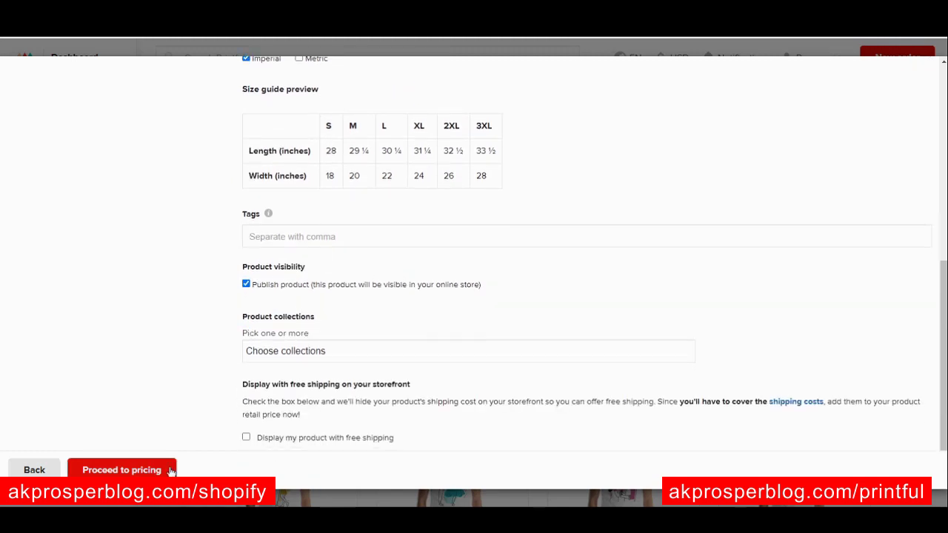
left_click(134, 470)
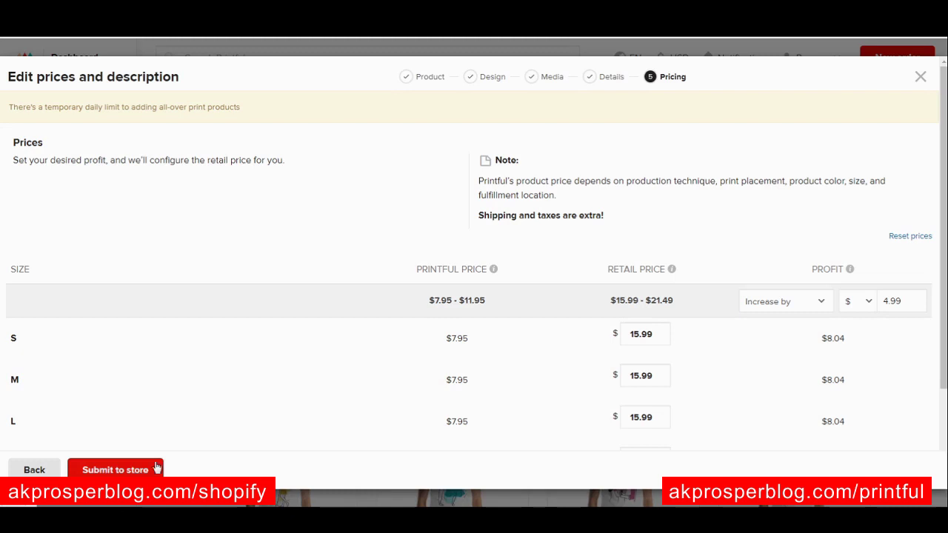
Review the retail price and profit for each size and submit the product to the store with the default prices
scroll(471, 318, "down", 3)
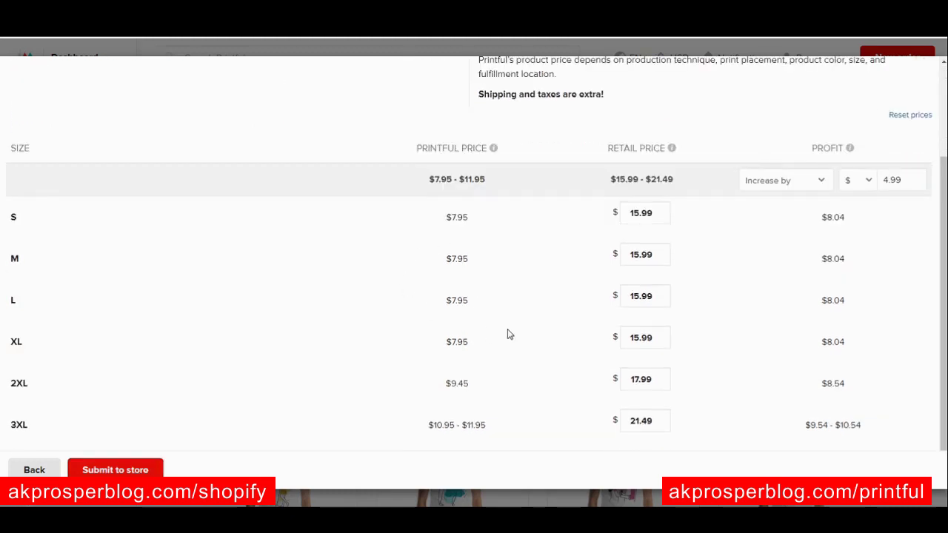
scroll(508, 333, "up", 3)
left_click_drag(10, 170, 304, 197)
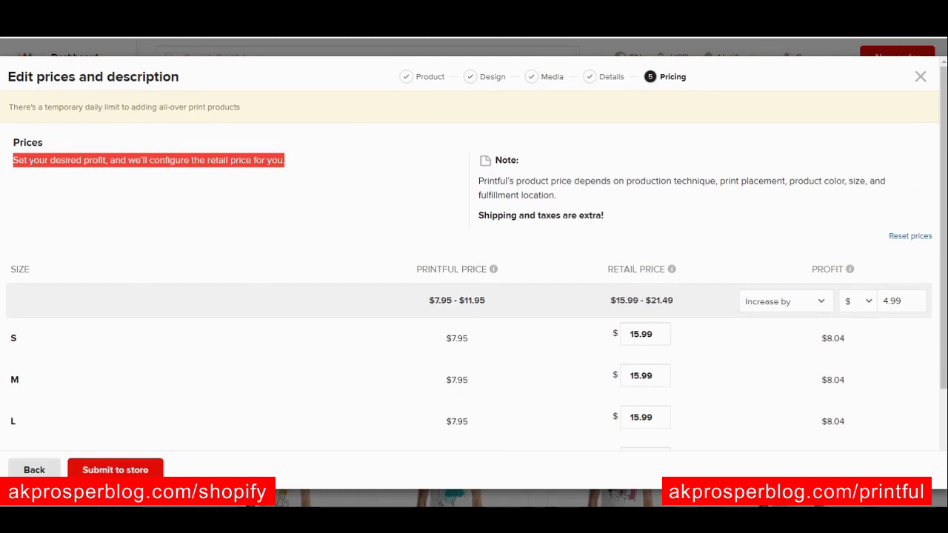
left_click(222, 179)
scroll(288, 224, "down", 3)
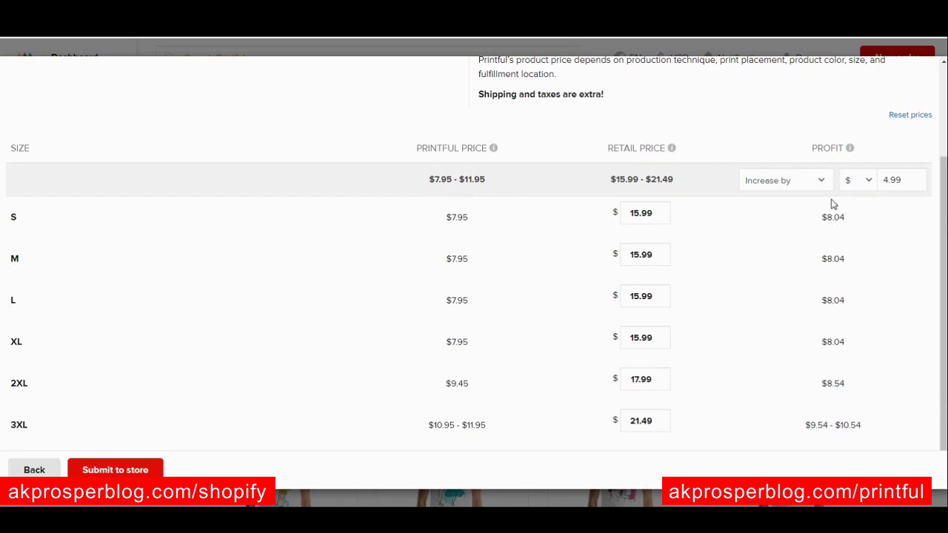
left_click(115, 471)
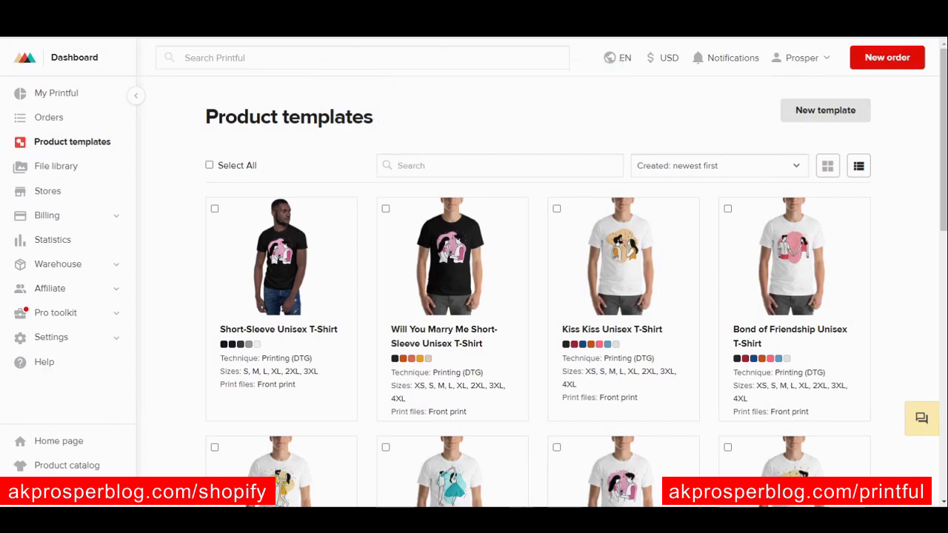
Switch to the Shopify admin, list all products and preview the Short-Sleeve Unisex T-Shirt on the online store
key("ctrl+Tab")
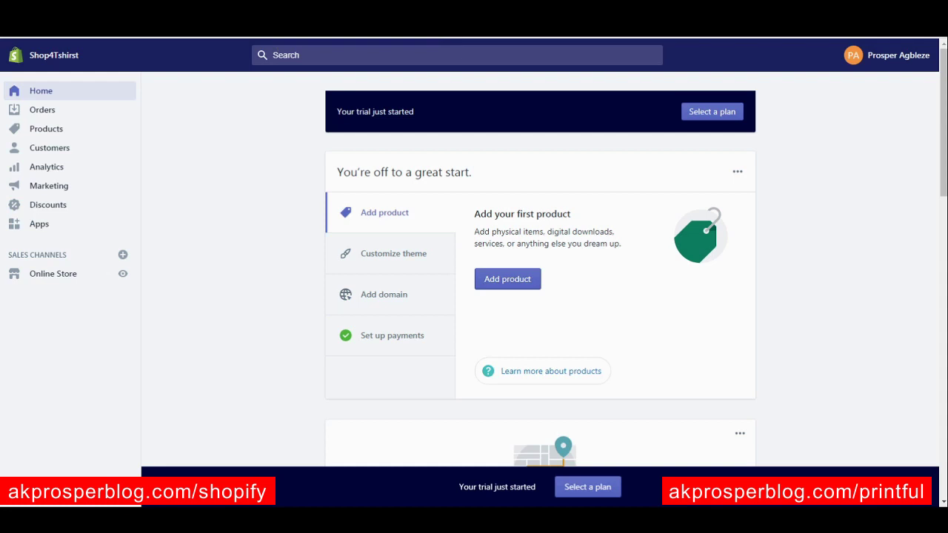
left_click(65, 129)
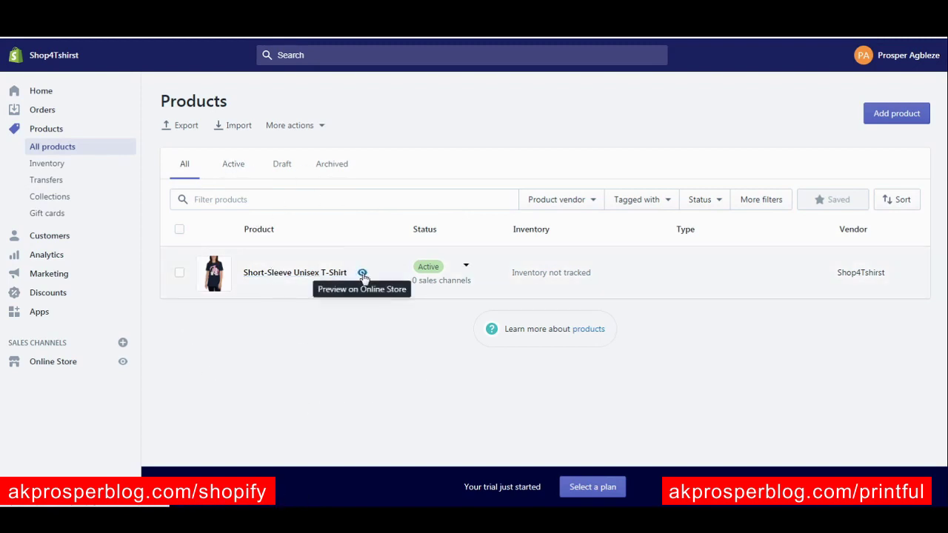
left_click(362, 273)
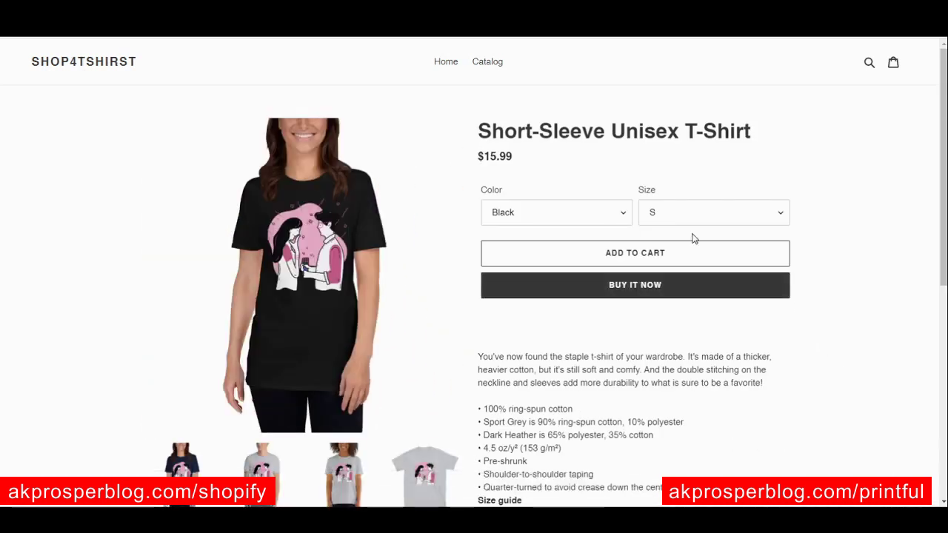
Examine the T-shirt's store page, including its description, the grey and navy mockup images, and the size guide
scroll(667, 239, "down", 3)
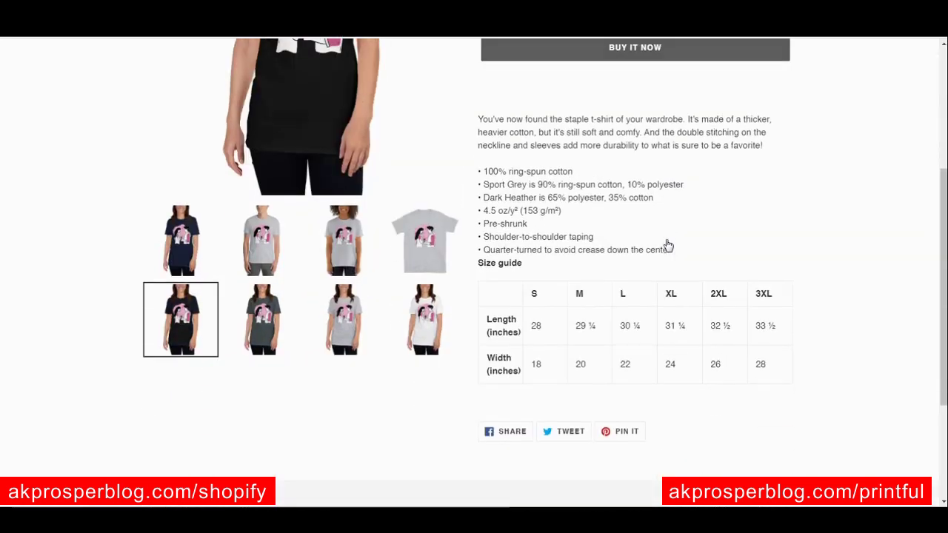
left_click_drag(495, 123, 476, 251)
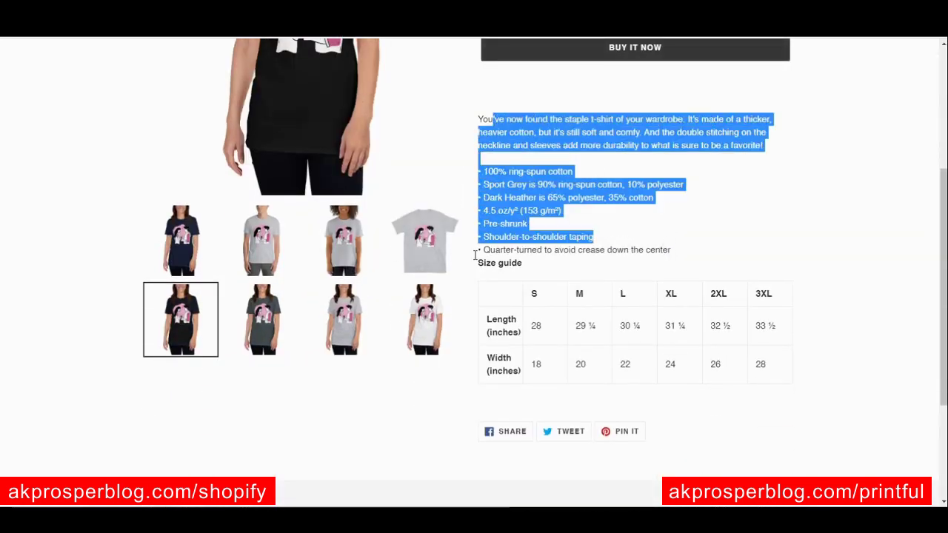
left_click(259, 250)
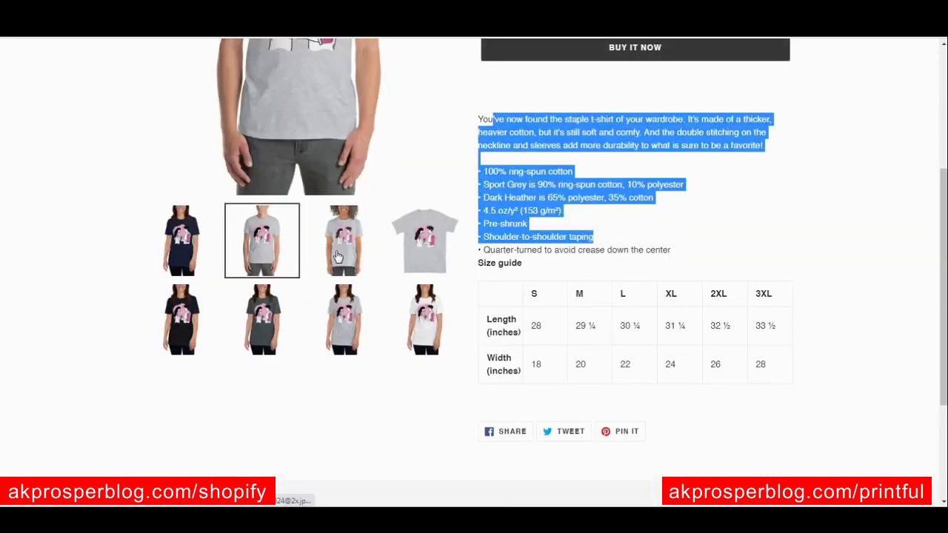
left_click(343, 244)
scroll(341, 246, "up", 3)
scroll(315, 427, "down", 2)
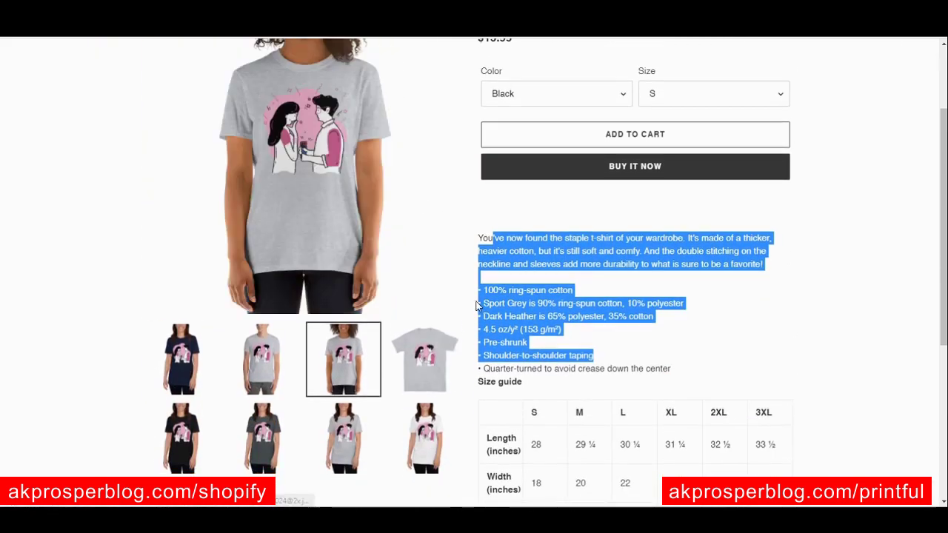
left_click(185, 359)
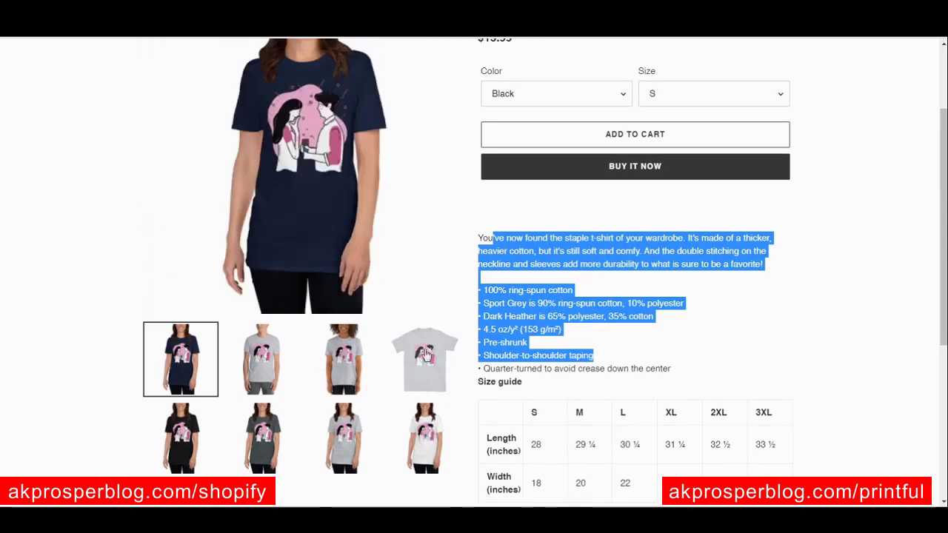
left_click(614, 282)
scroll(643, 328, "down", 2)
scroll(643, 328, "down", 2)
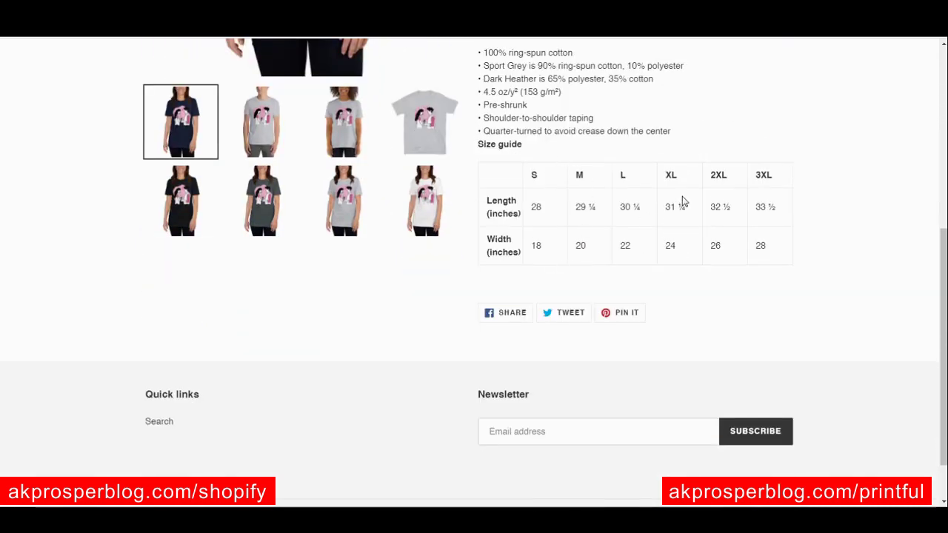
scroll(683, 201, "up", 5)
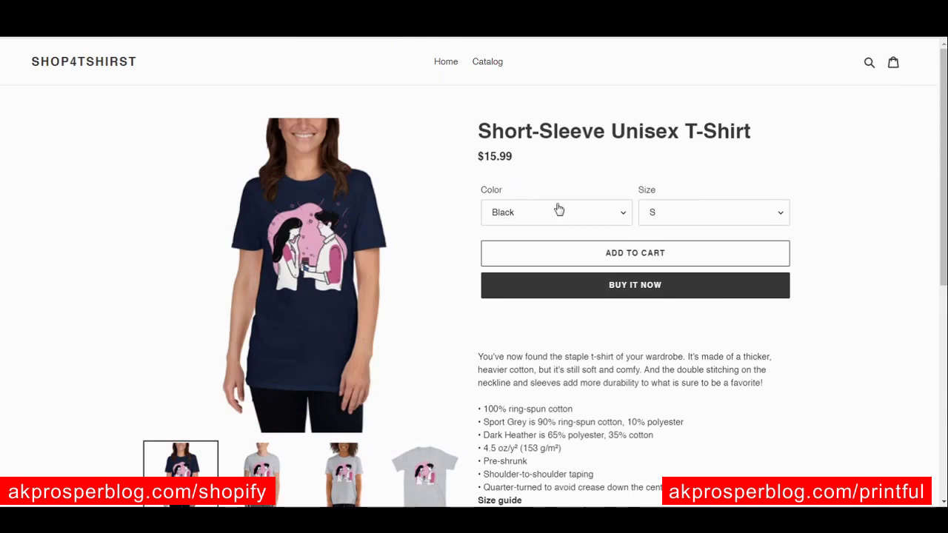
Check the color and size options offered for the T-shirt and choose size XL
left_click(619, 216)
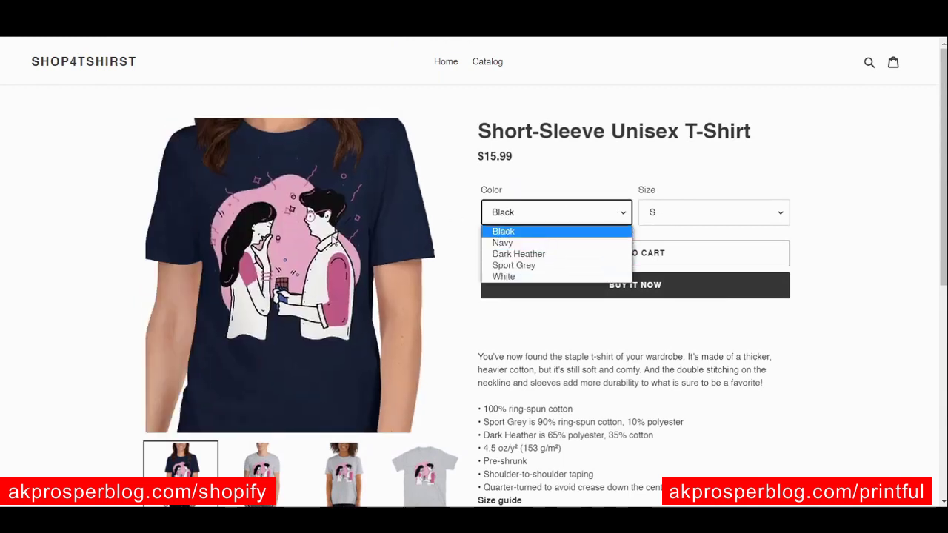
left_click(713, 212)
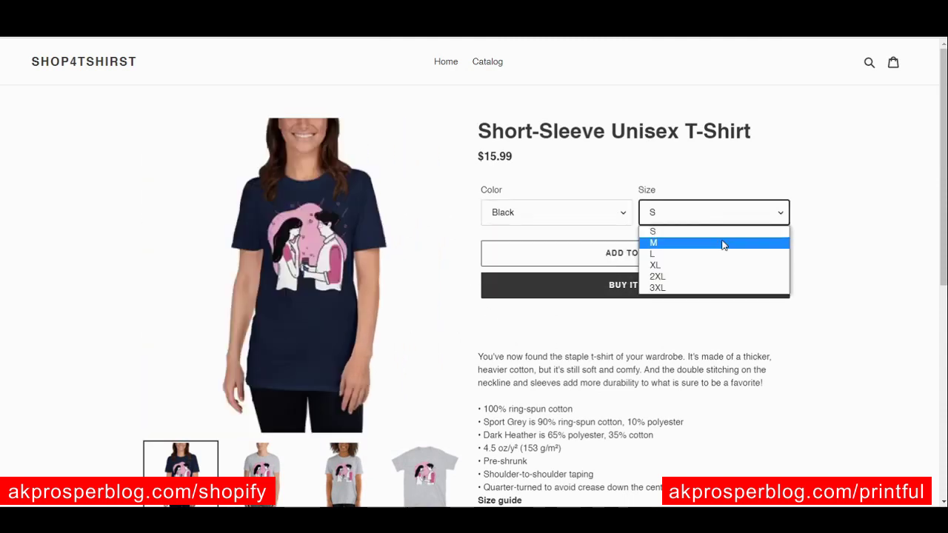
left_click(697, 265)
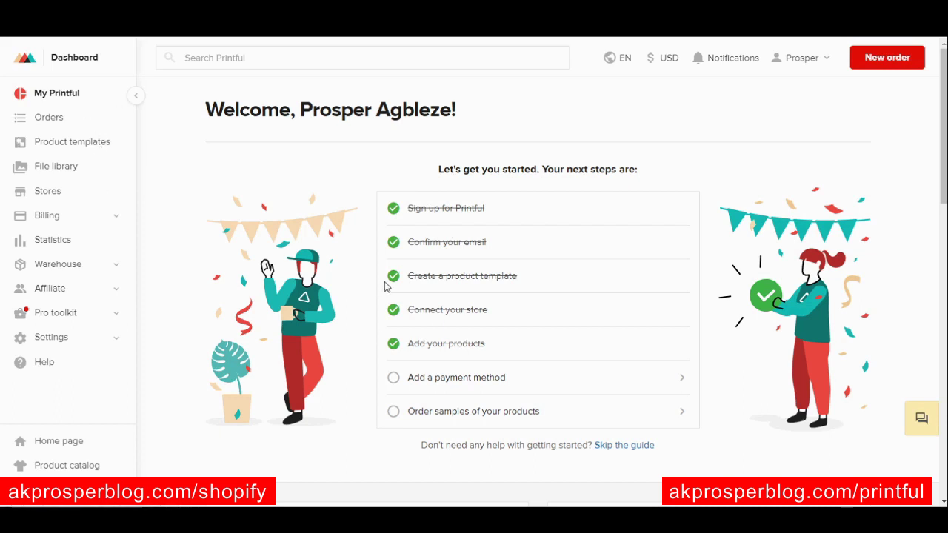
In Printful, view the account's billing methods and the Orders page, then return to the billing methods
left_click(59, 223)
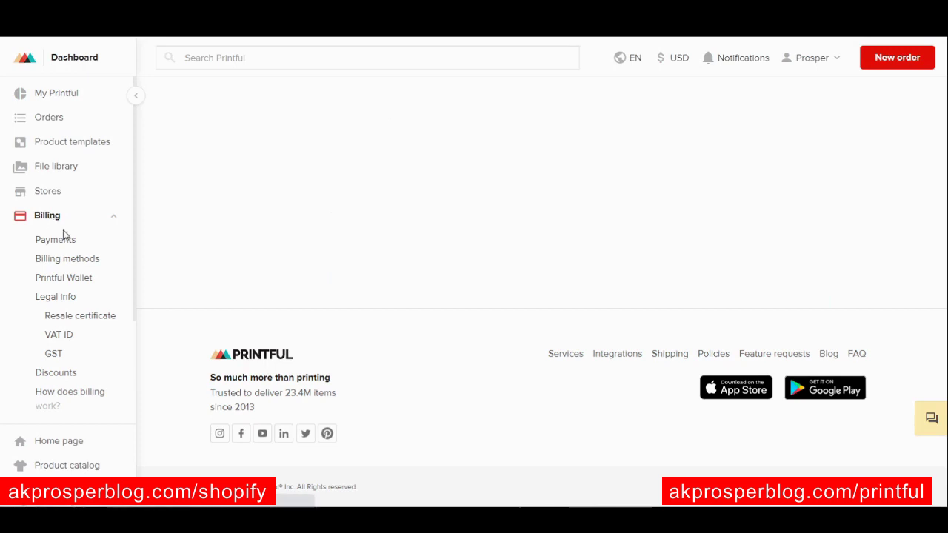
left_click(76, 258)
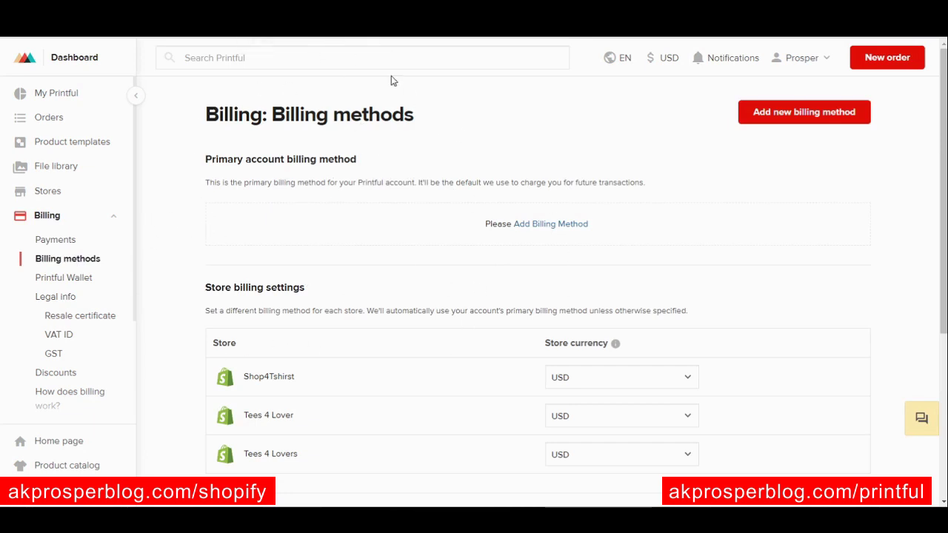
left_click(63, 123)
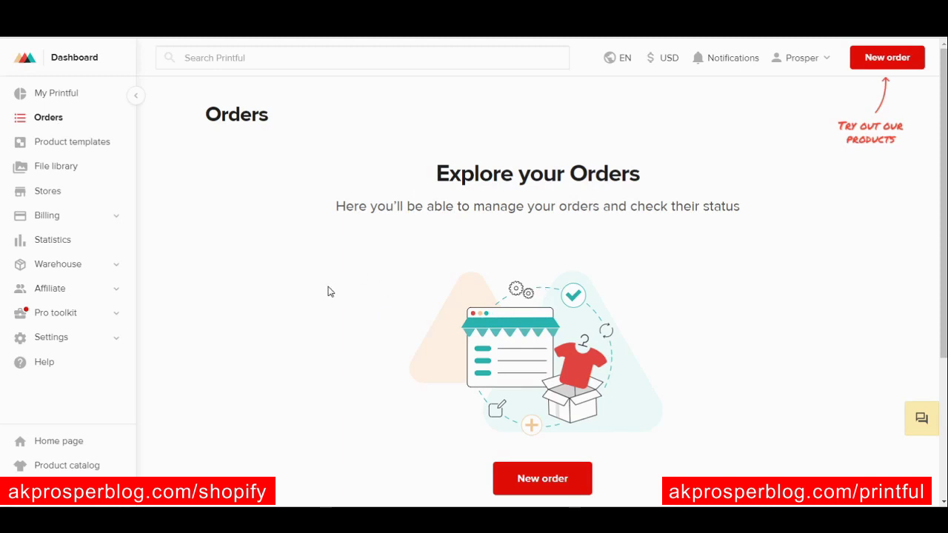
left_click(52, 222)
left_click(83, 263)
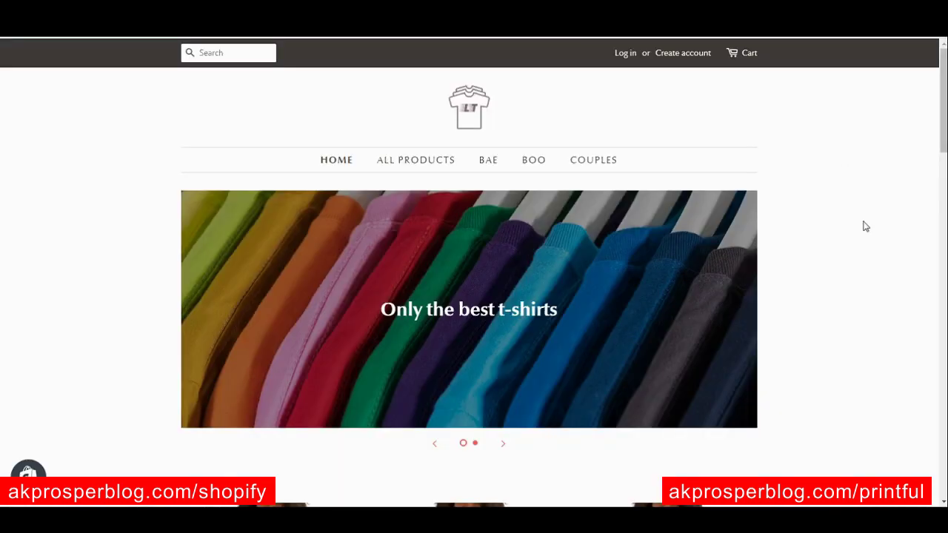
Browse the Tees 4 Lovers example store's home page, from the banner through the product collections to the footer
scroll(426, 222, "down", 8)
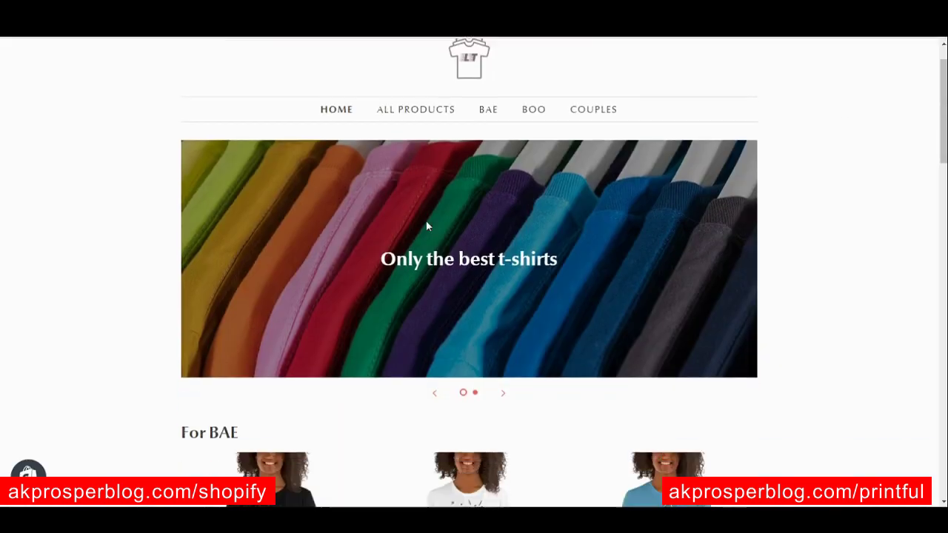
scroll(444, 186, "down", 8)
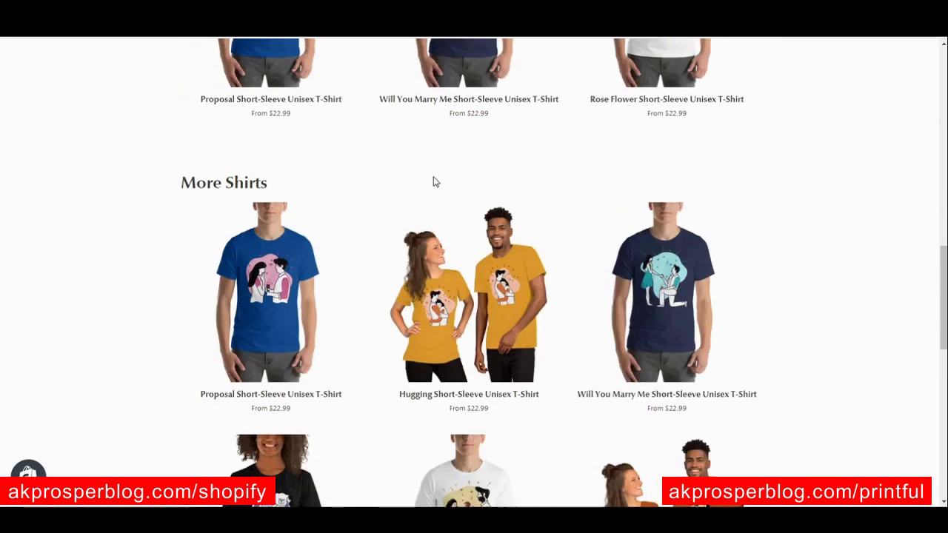
scroll(435, 180, "down", 5)
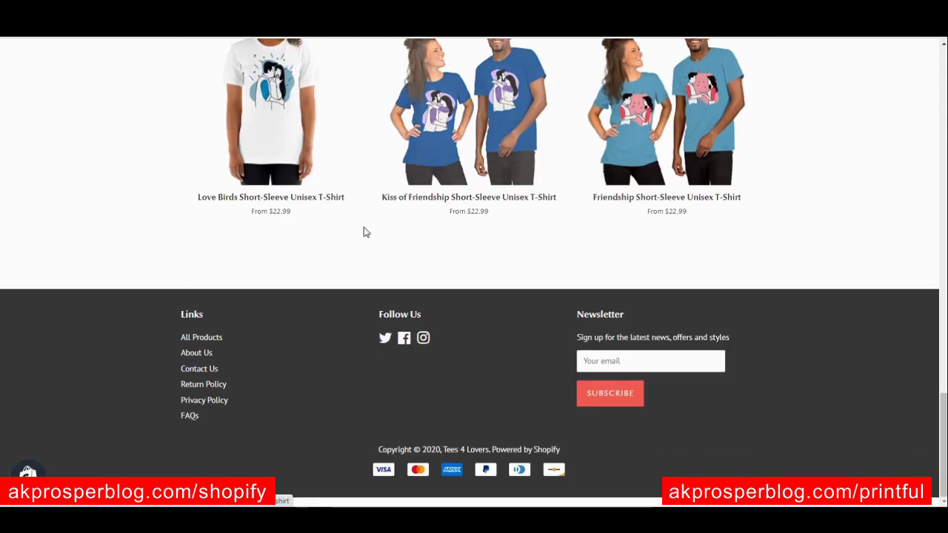
scroll(497, 133, "up", 10)
scroll(380, 211, "up", 8)
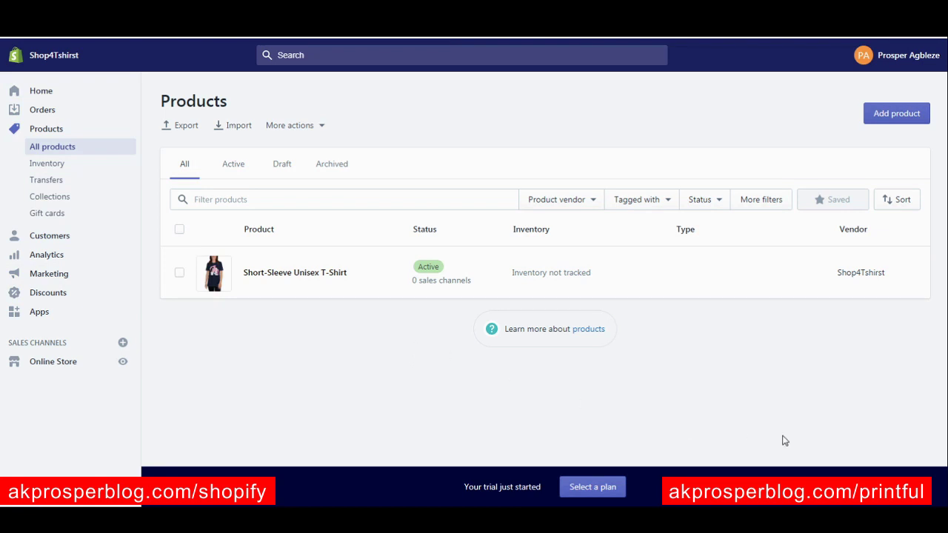
right_click(939, 503)
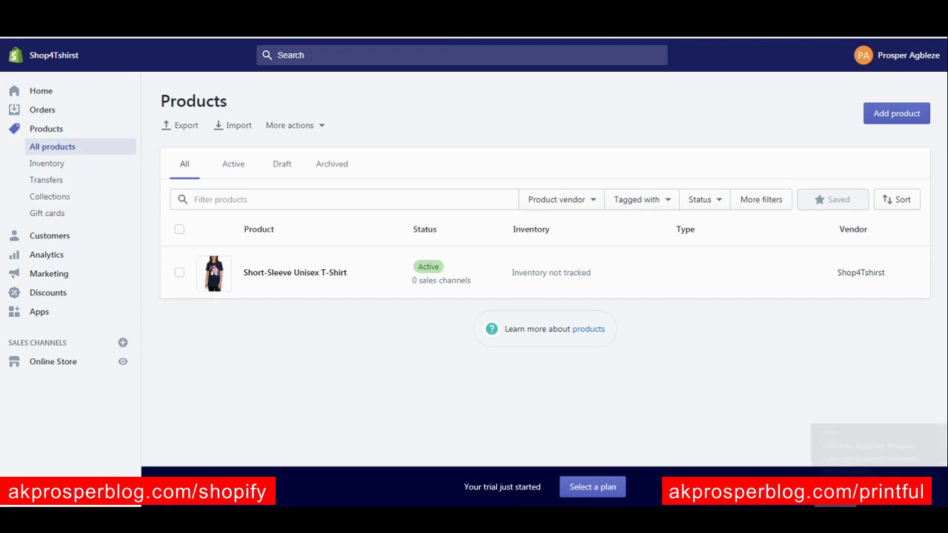